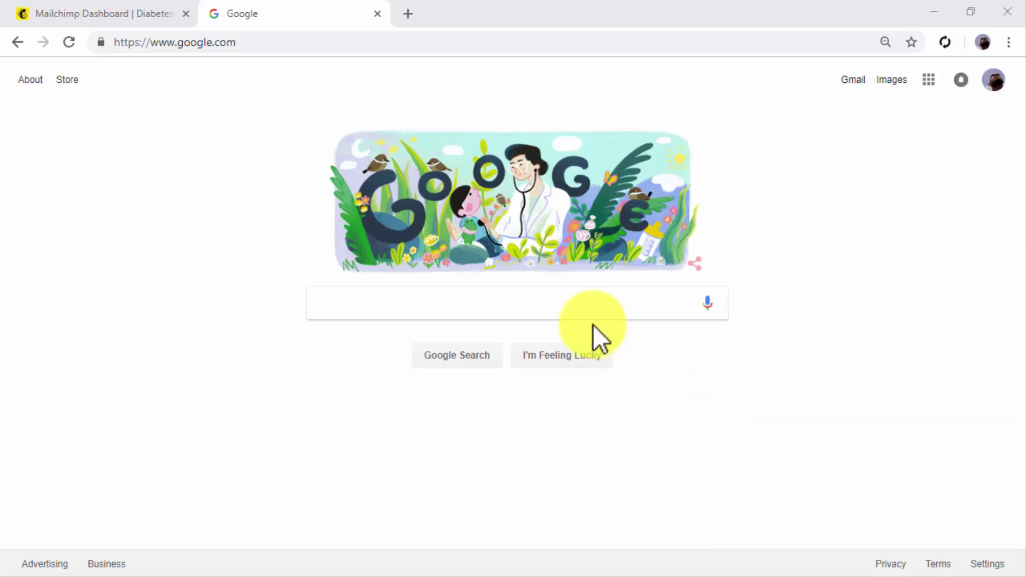
Step: Search Google for 'generate leads right time pop up', browse the results, then close that tab
{"action": "left_click", "coordinate": [575, 314]}
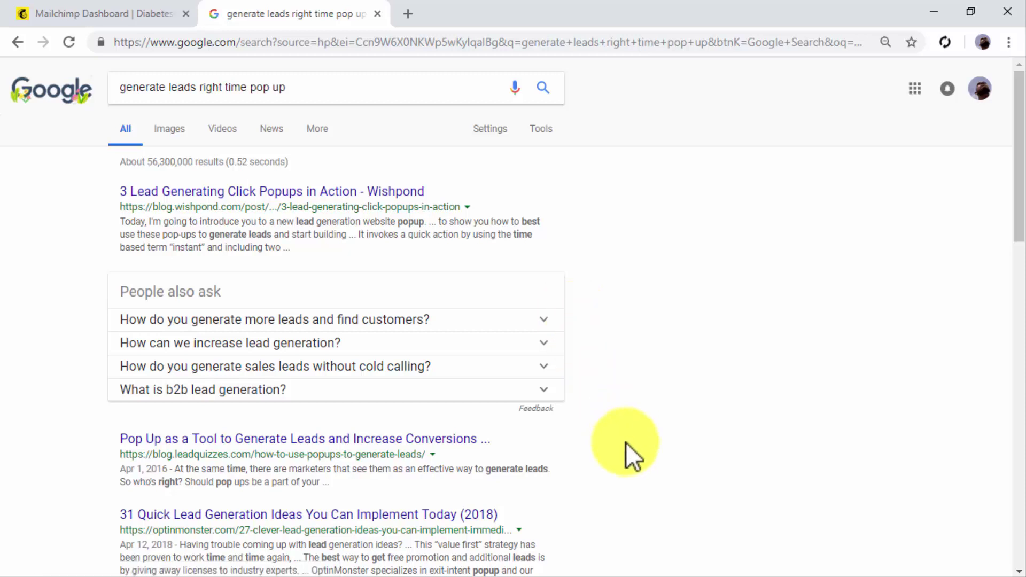
{"action": "scroll", "coordinate": [626, 443], "scroll_direction": "down", "scroll_amount": 3}
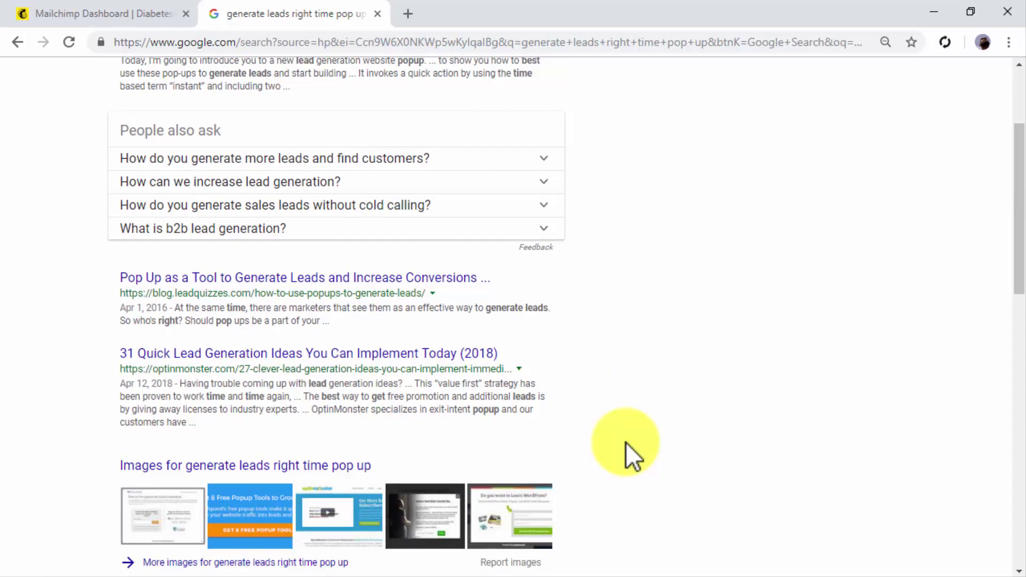
{"action": "scroll", "coordinate": [626, 443], "scroll_direction": "down", "scroll_amount": 5}
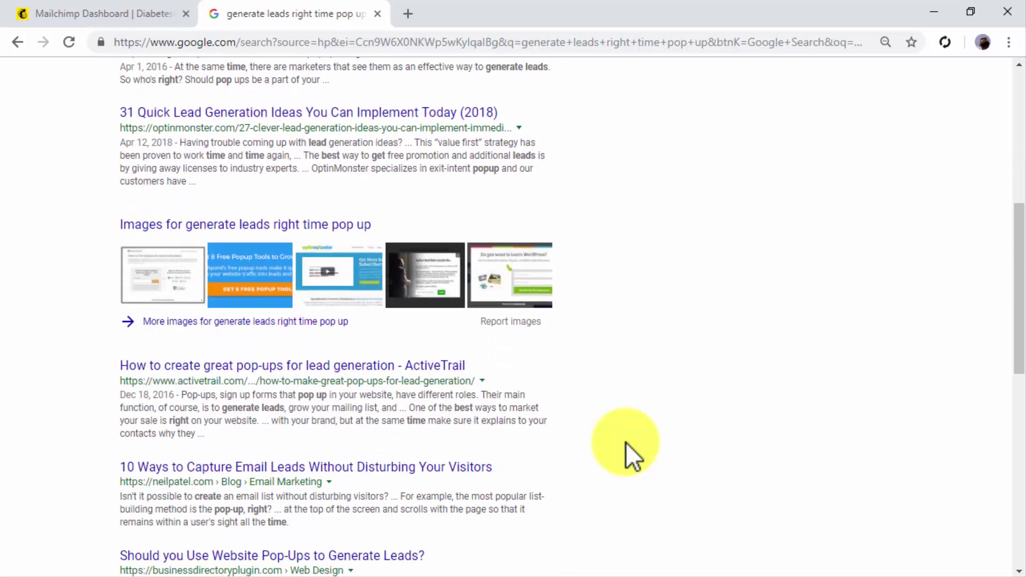
{"action": "scroll", "coordinate": [626, 443], "scroll_direction": "down", "scroll_amount": 3}
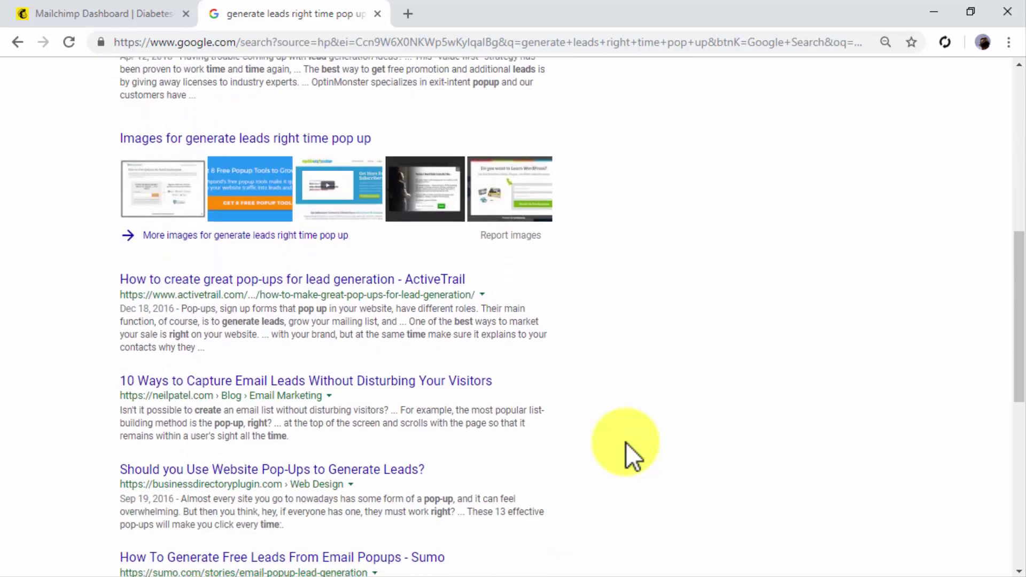
{"action": "scroll", "coordinate": [627, 442], "scroll_direction": "down", "scroll_amount": 2}
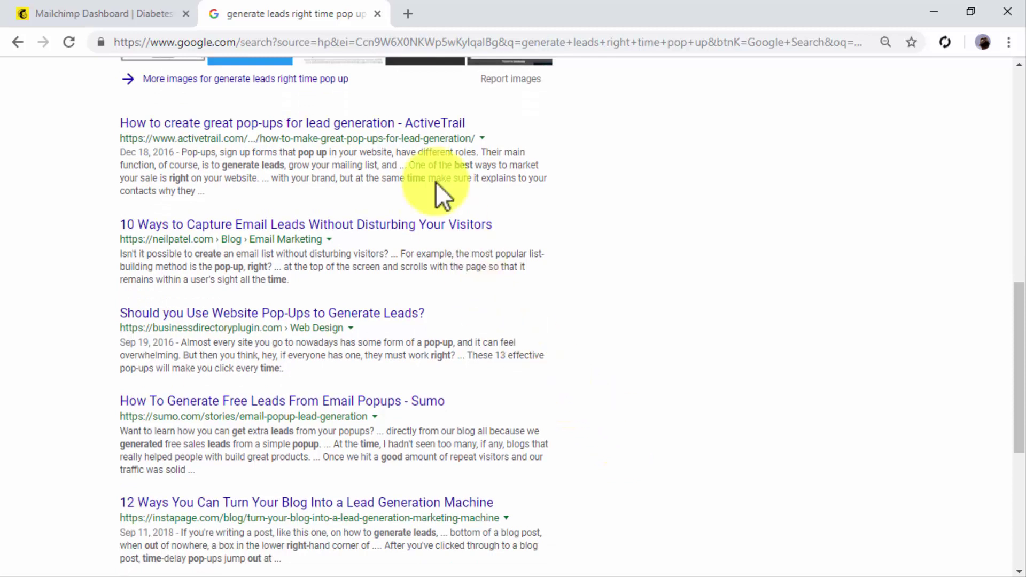
{"action": "left_click", "coordinate": [380, 8]}
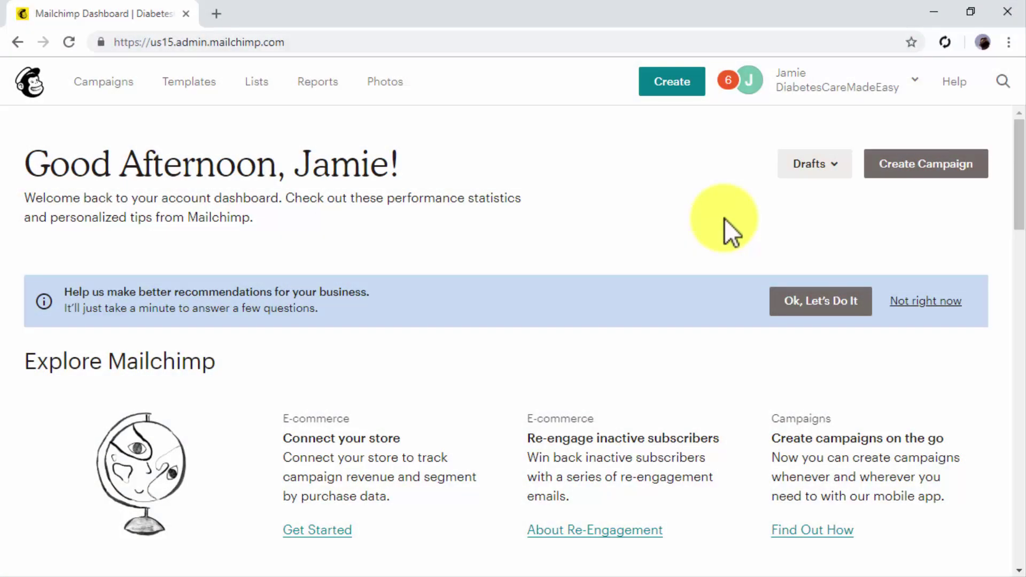
Step: Start a new pop-up signup form for the Lead Magnet (New) audience list
{"action": "left_click", "coordinate": [877, 165]}
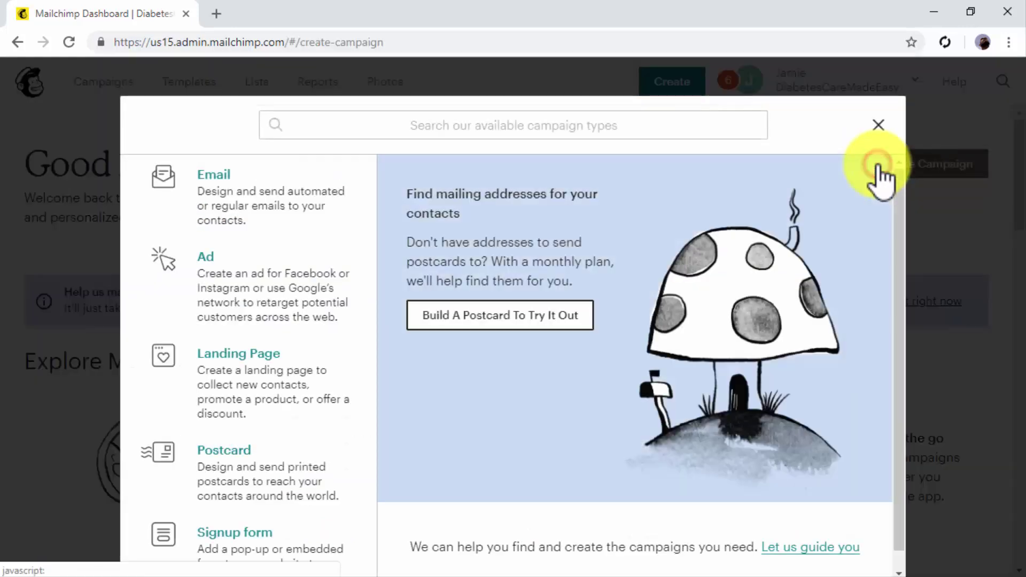
{"action": "scroll", "coordinate": [539, 417], "scroll_direction": "down", "scroll_amount": 1}
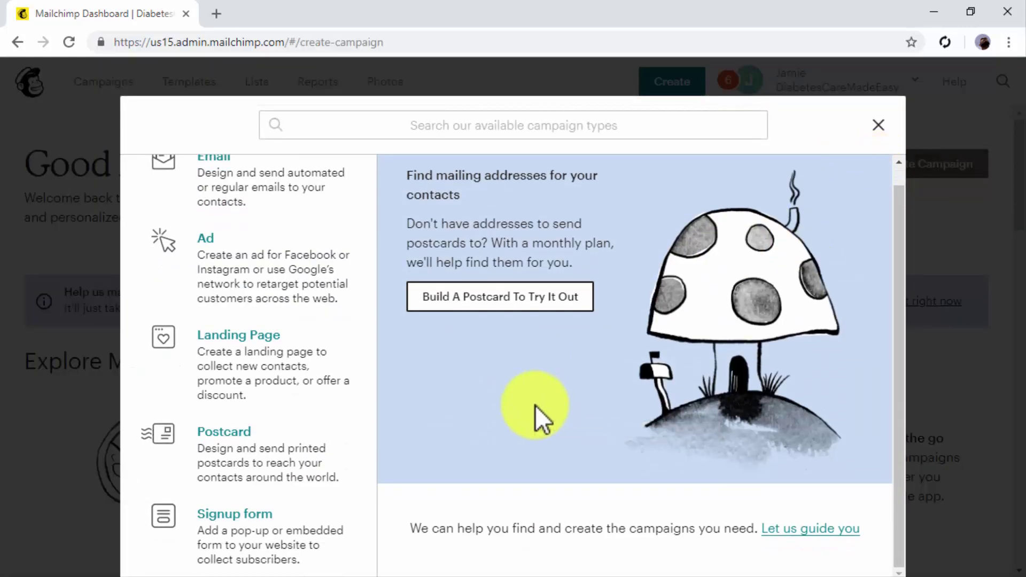
{"action": "left_click", "coordinate": [249, 517]}
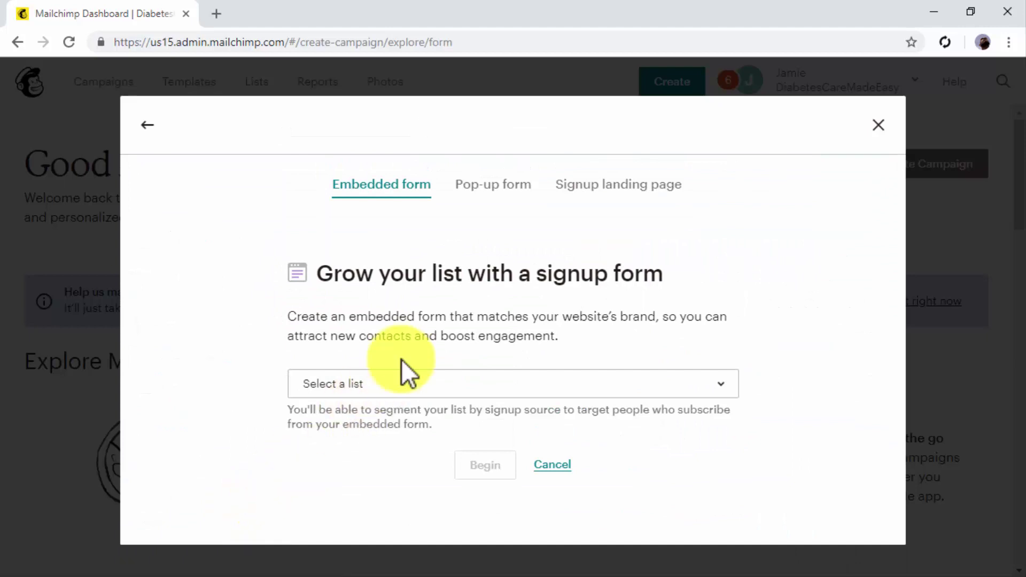
{"action": "left_click", "coordinate": [514, 198]}
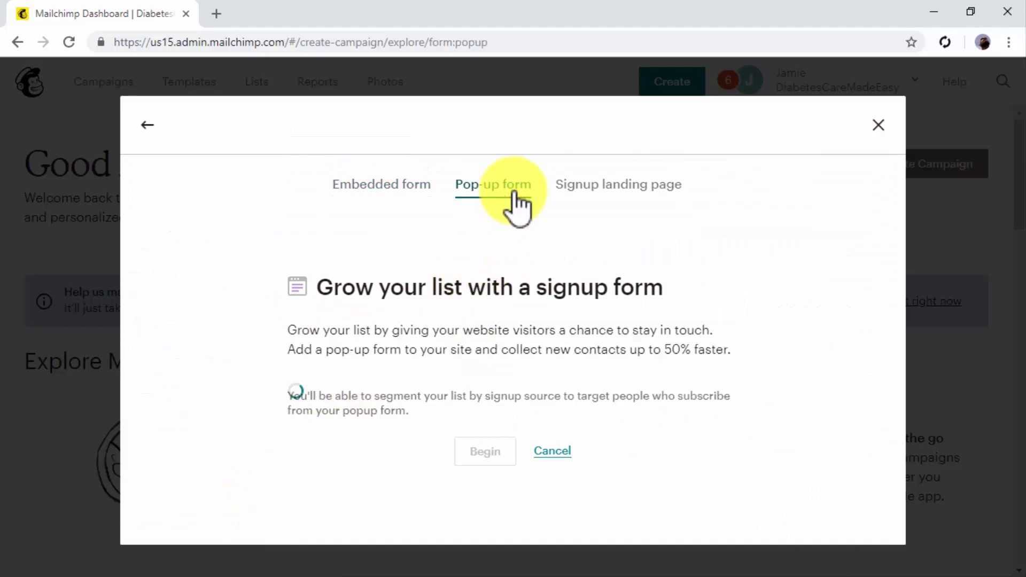
{"action": "left_click", "coordinate": [595, 382]}
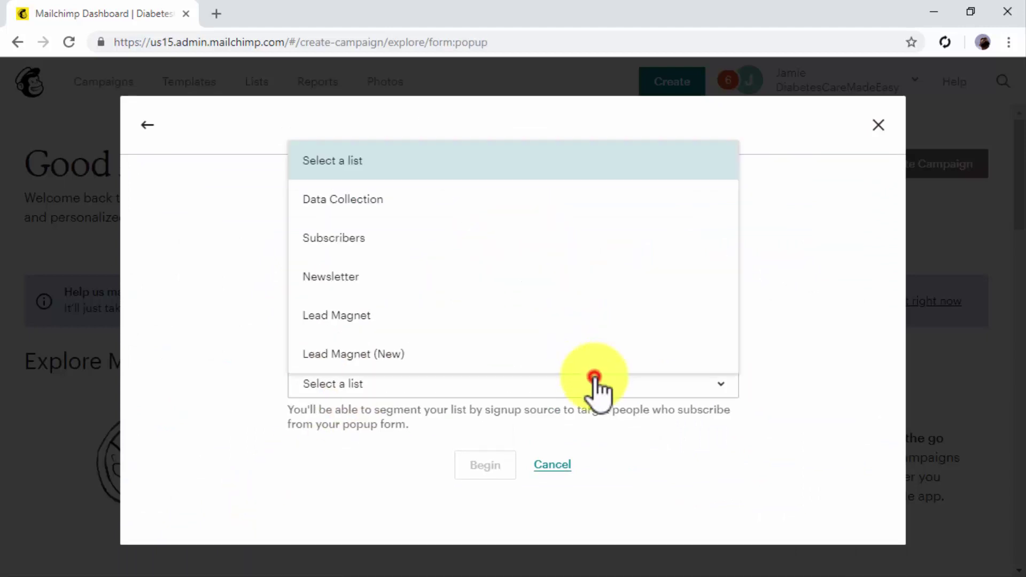
{"action": "left_click", "coordinate": [592, 370]}
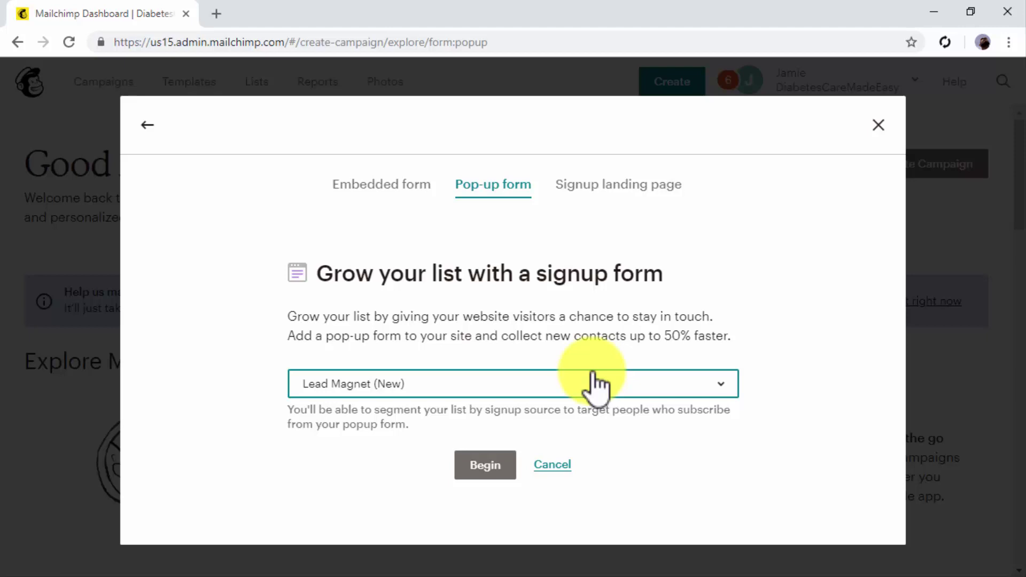
Step: Open the pop-up editor, try the Slide and Fixed formats, and settle on Modal
{"action": "left_click", "coordinate": [490, 465]}
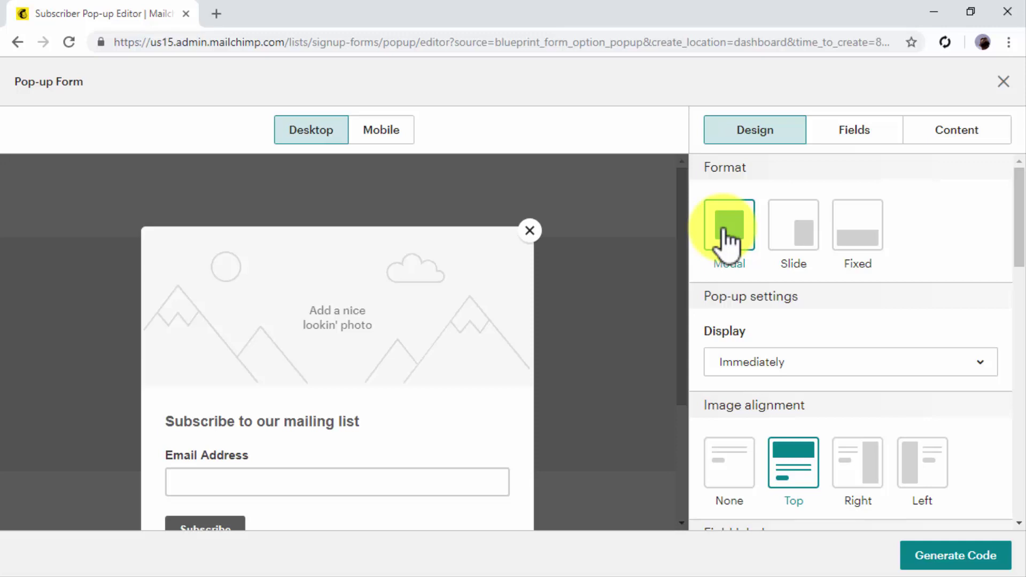
{"action": "left_click", "coordinate": [780, 231]}
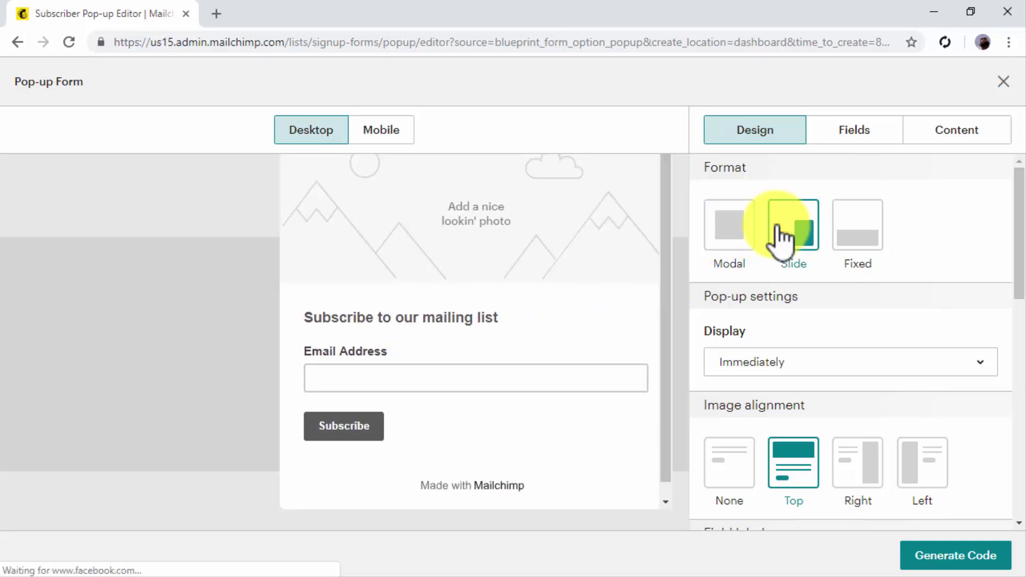
{"action": "left_click", "coordinate": [849, 231]}
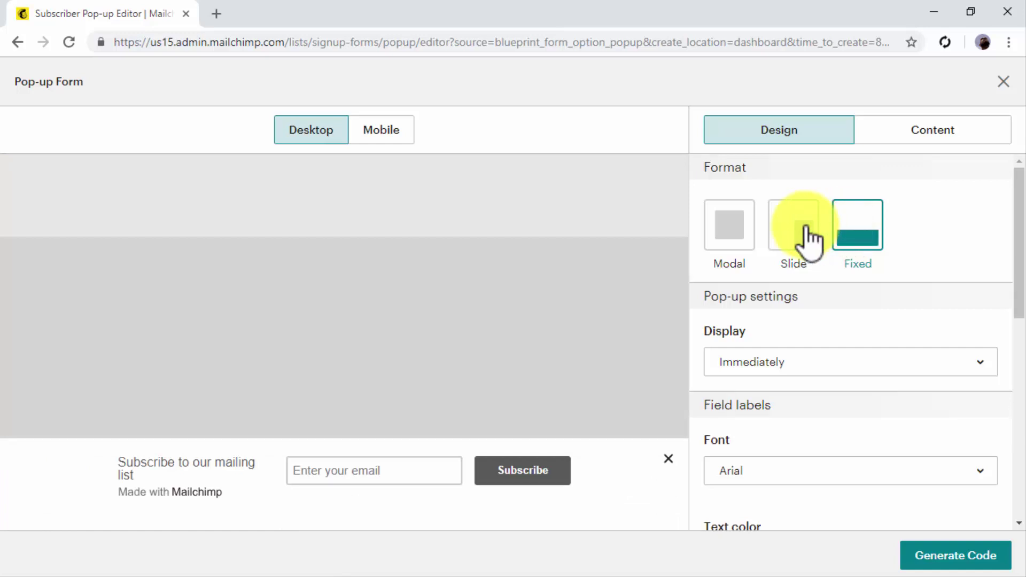
{"action": "left_click", "coordinate": [743, 238]}
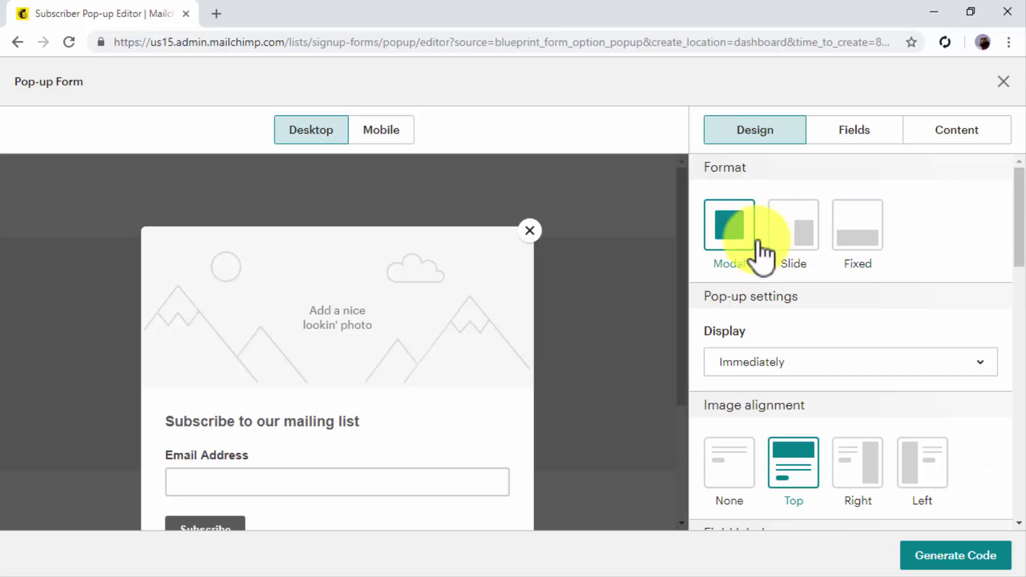
Step: Set the pop-up to display after 5 seconds and align its image to the Left
{"action": "left_click", "coordinate": [932, 374]}
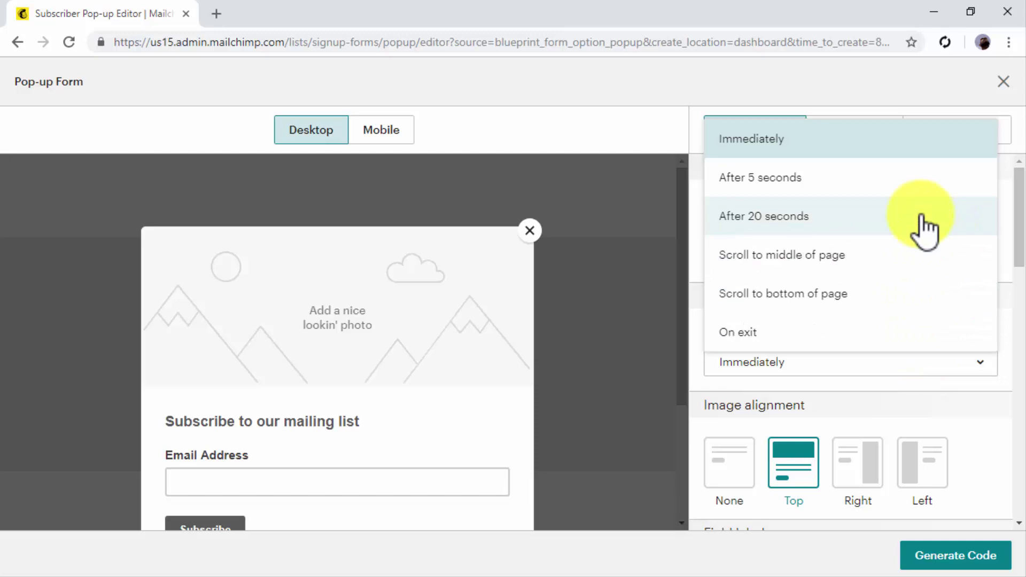
{"action": "left_click", "coordinate": [919, 177]}
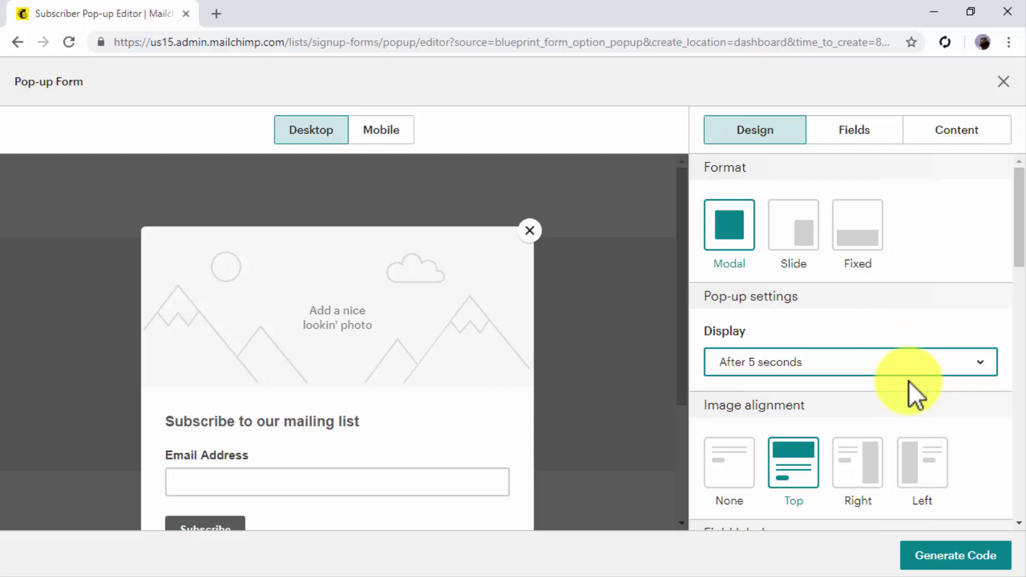
{"action": "scroll", "coordinate": [973, 443], "scroll_direction": "down", "scroll_amount": 2}
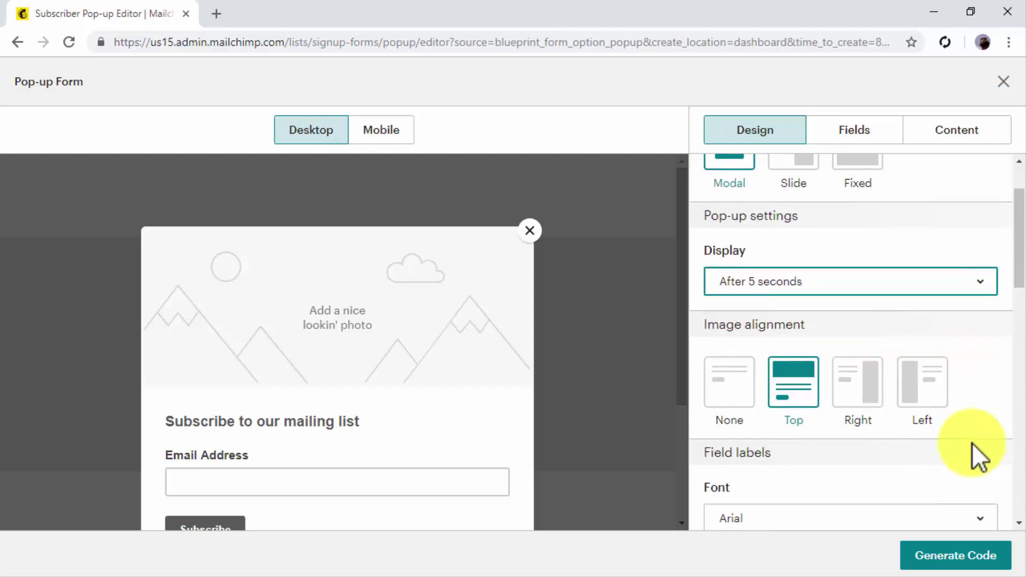
{"action": "scroll", "coordinate": [973, 443], "scroll_direction": "down", "scroll_amount": 2}
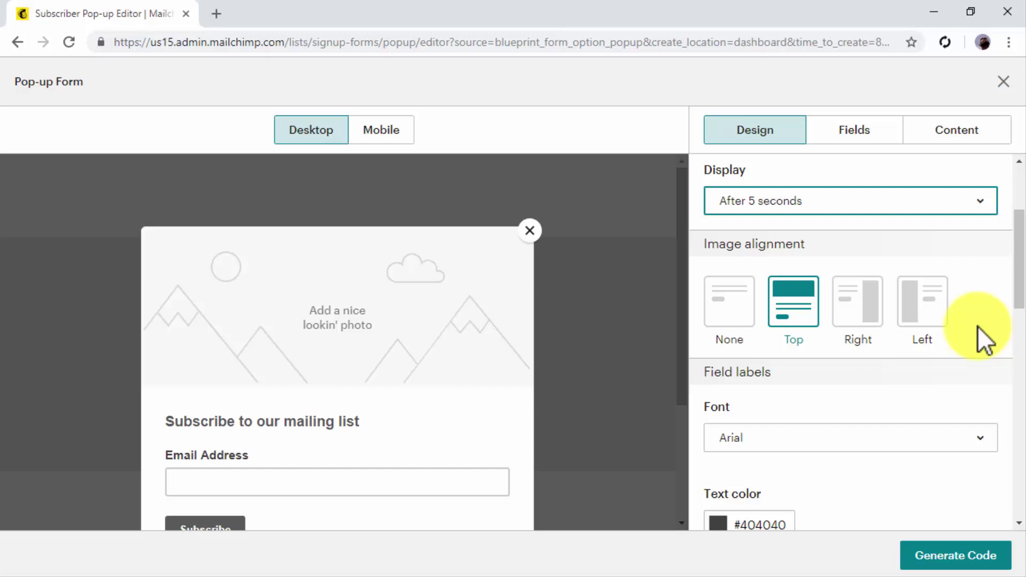
{"action": "left_click", "coordinate": [928, 317]}
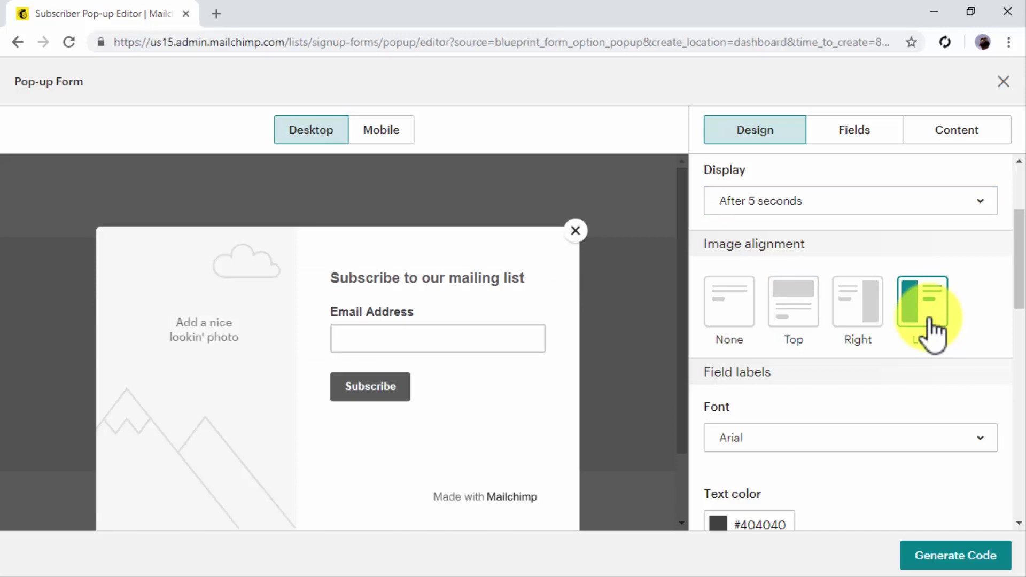
Step: Style the button: label 'Download Now!', background #89d085, hover #a71111, full width
{"action": "scroll", "coordinate": [944, 362], "scroll_direction": "down", "scroll_amount": 2}
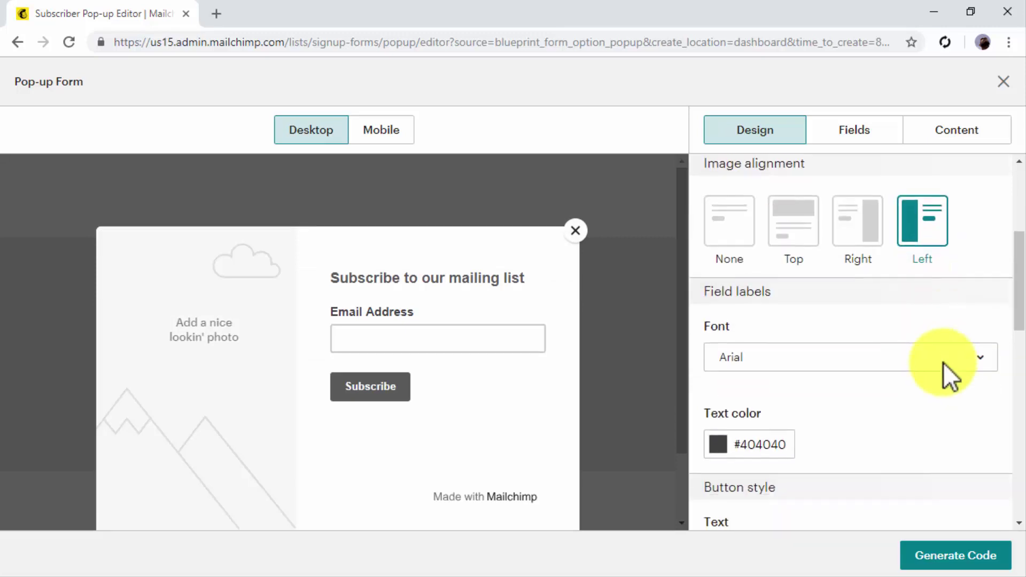
{"action": "scroll", "coordinate": [944, 362], "scroll_direction": "down", "scroll_amount": 2}
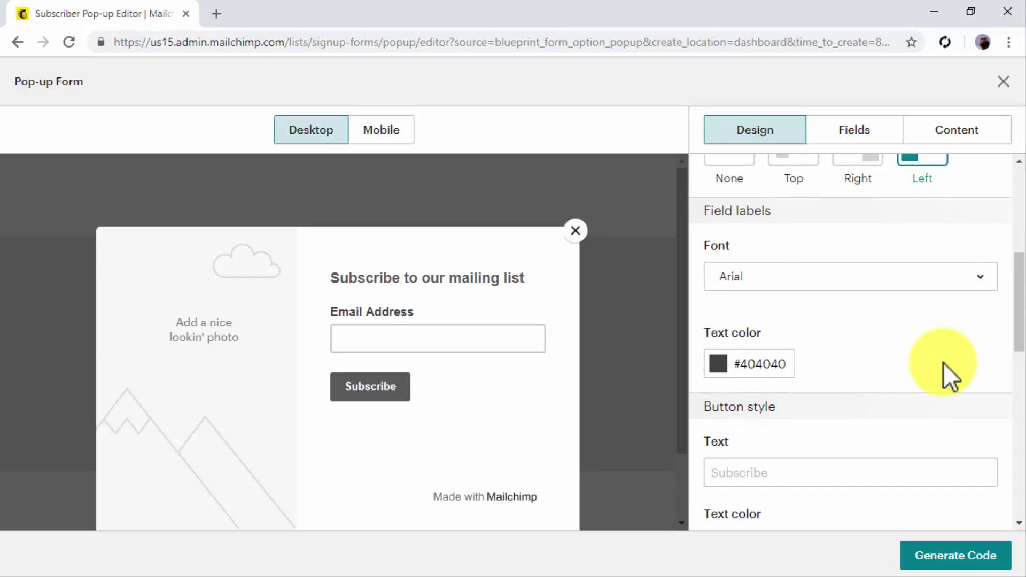
{"action": "scroll", "coordinate": [944, 362], "scroll_direction": "down", "scroll_amount": 4}
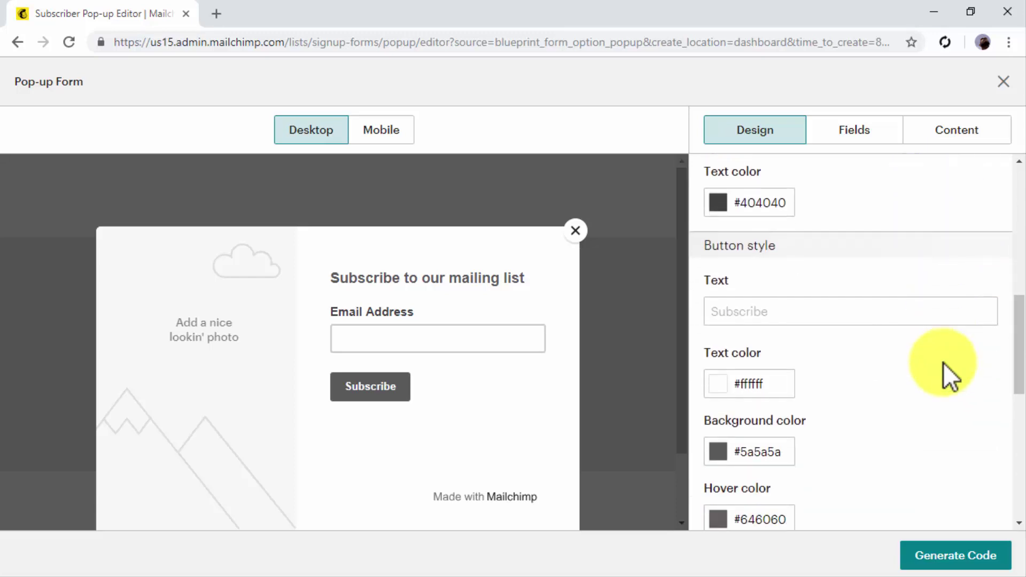
{"action": "left_click", "coordinate": [897, 310]}
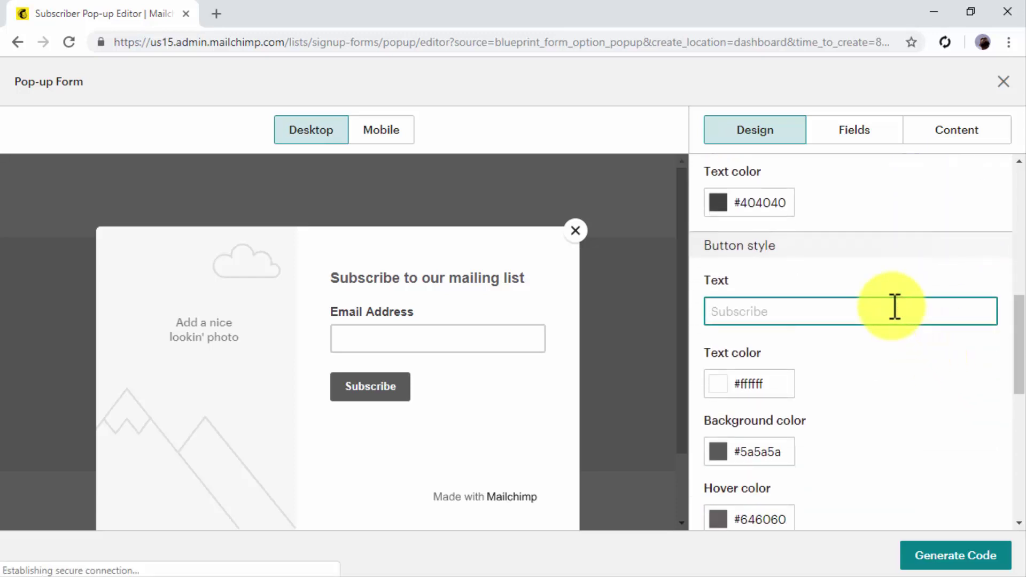
{"action": "type", "text": "Download Now!"}
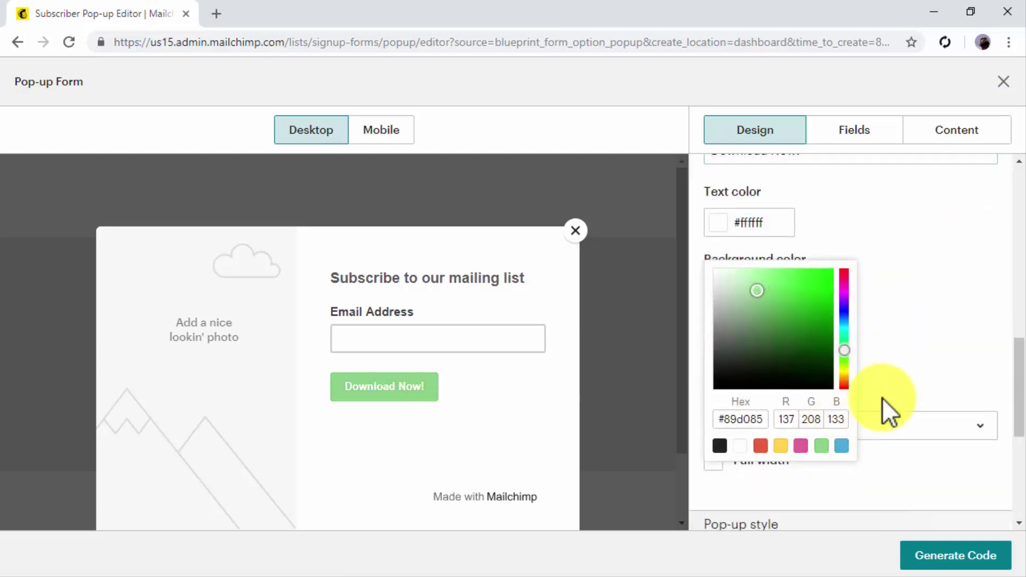
{"action": "left_click", "coordinate": [908, 377]}
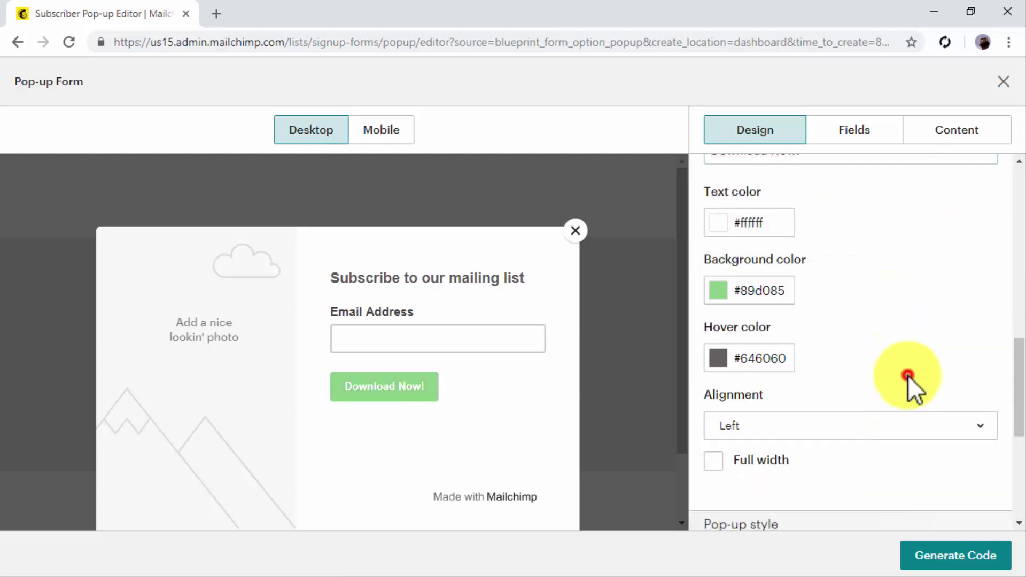
{"action": "left_click", "coordinate": [718, 359]}
{"action": "left_click", "coordinate": [856, 393]}
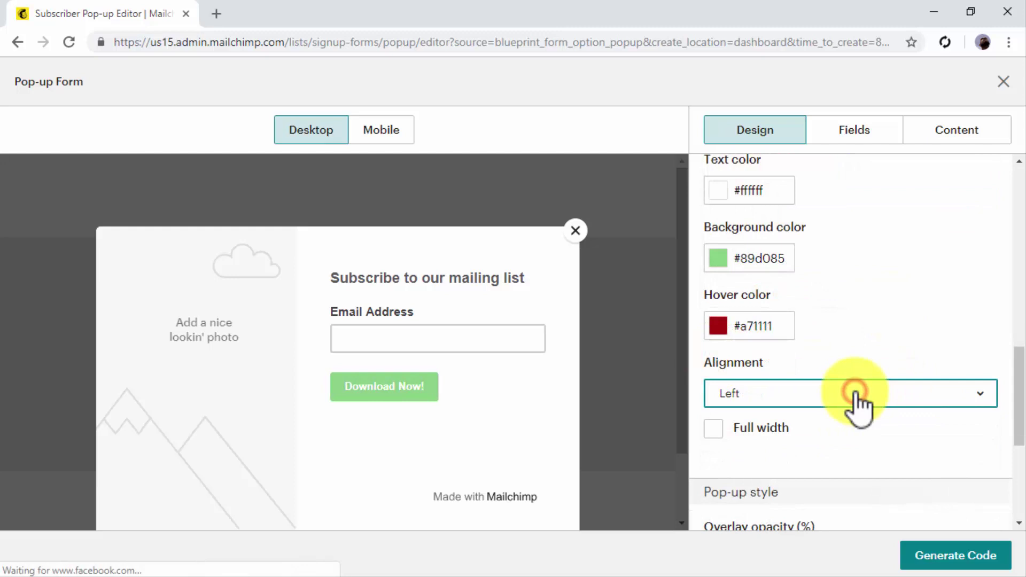
{"action": "left_click", "coordinate": [777, 432]}
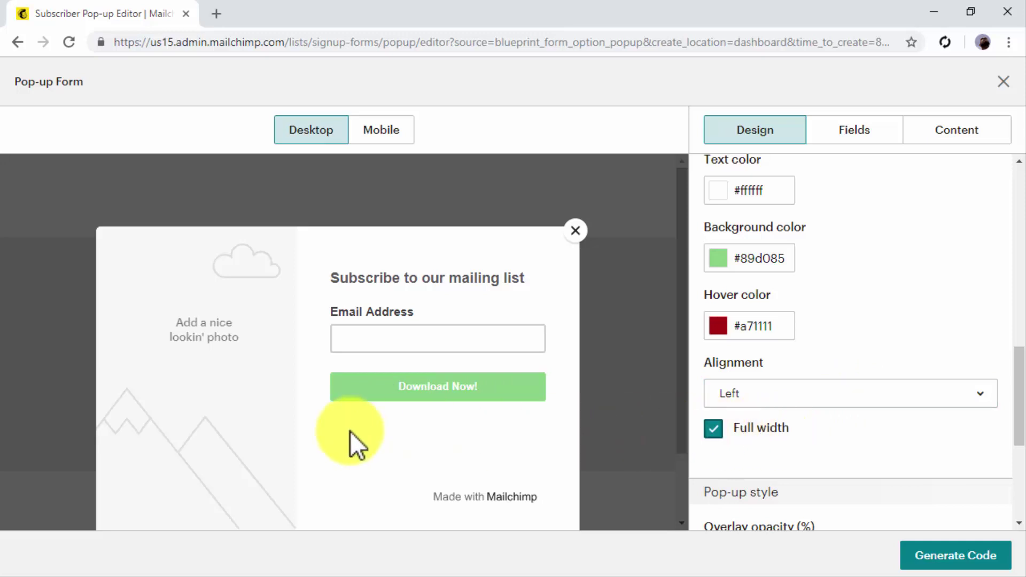
Step: Fill the photo area with the Definitive Diabetes Care Guide cover image and show the form fields
{"action": "left_click", "coordinate": [194, 338]}
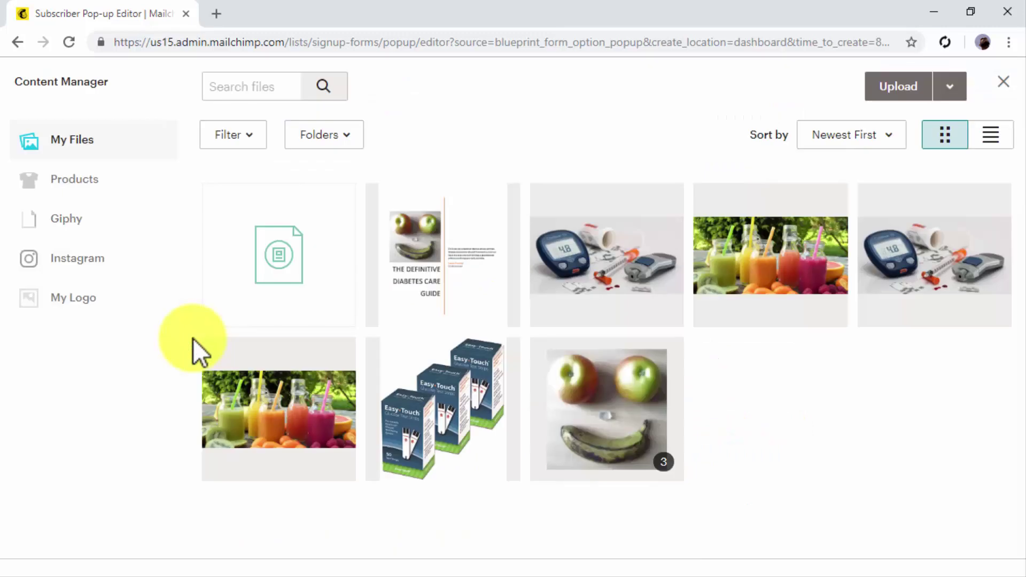
{"action": "left_click", "coordinate": [427, 288]}
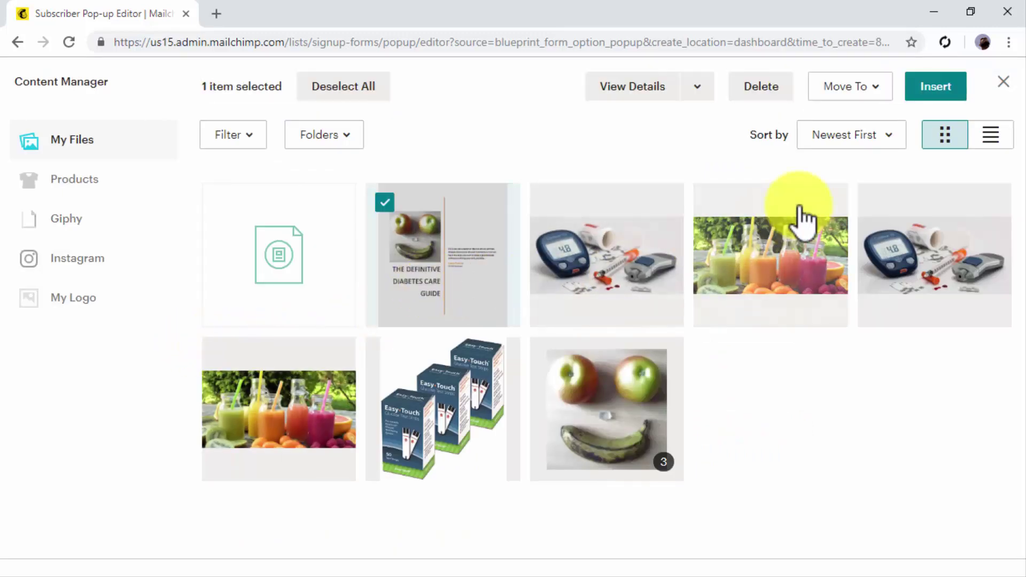
{"action": "left_click", "coordinate": [942, 95]}
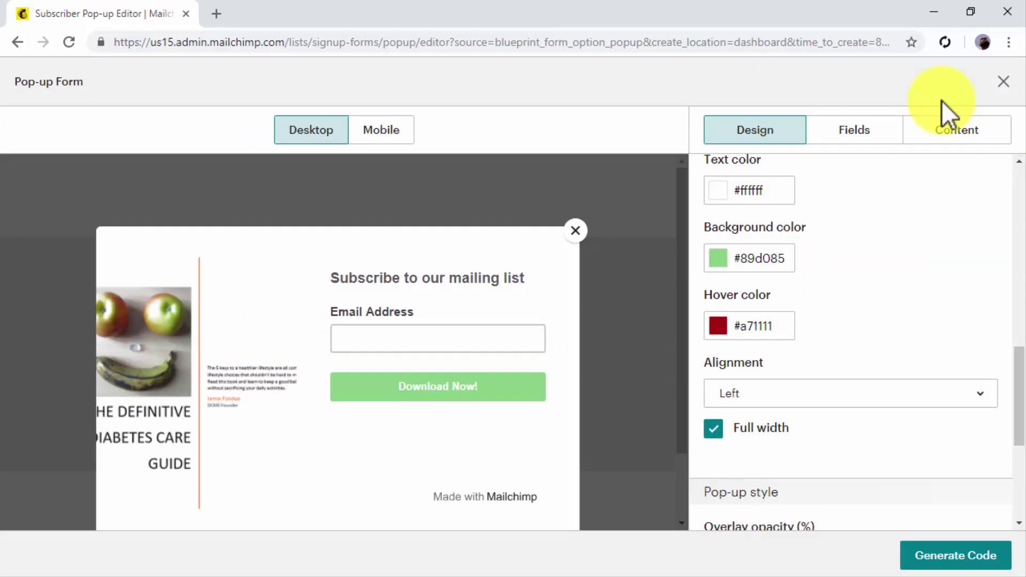
{"action": "left_click", "coordinate": [862, 134]}
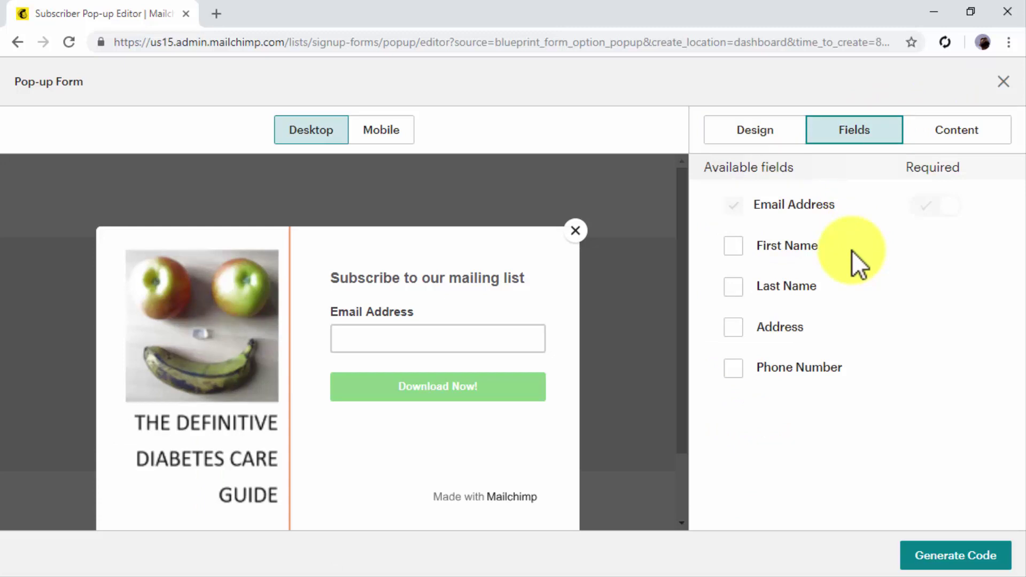
{"action": "left_click", "coordinate": [816, 247]}
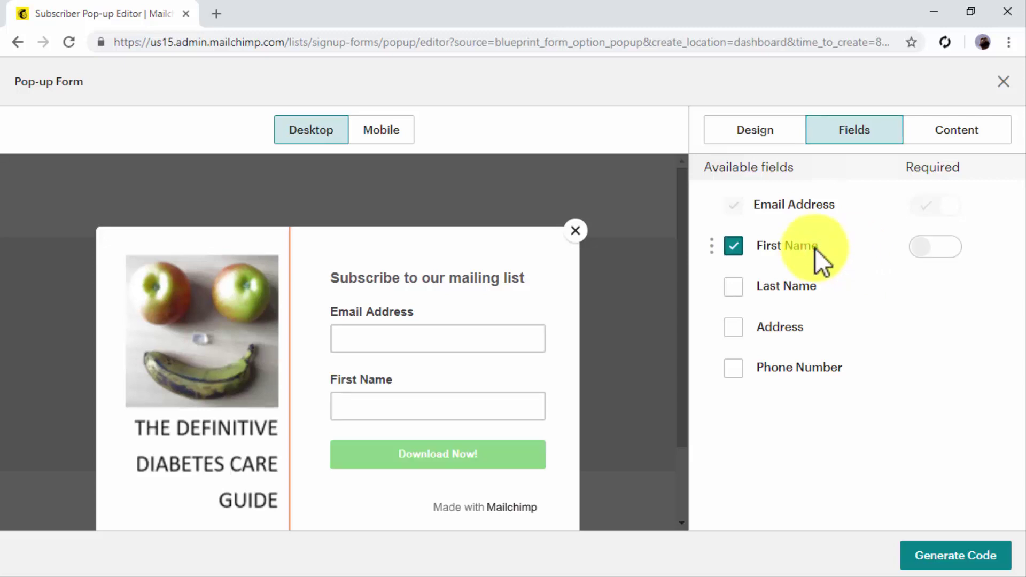
{"action": "left_click", "coordinate": [816, 248]}
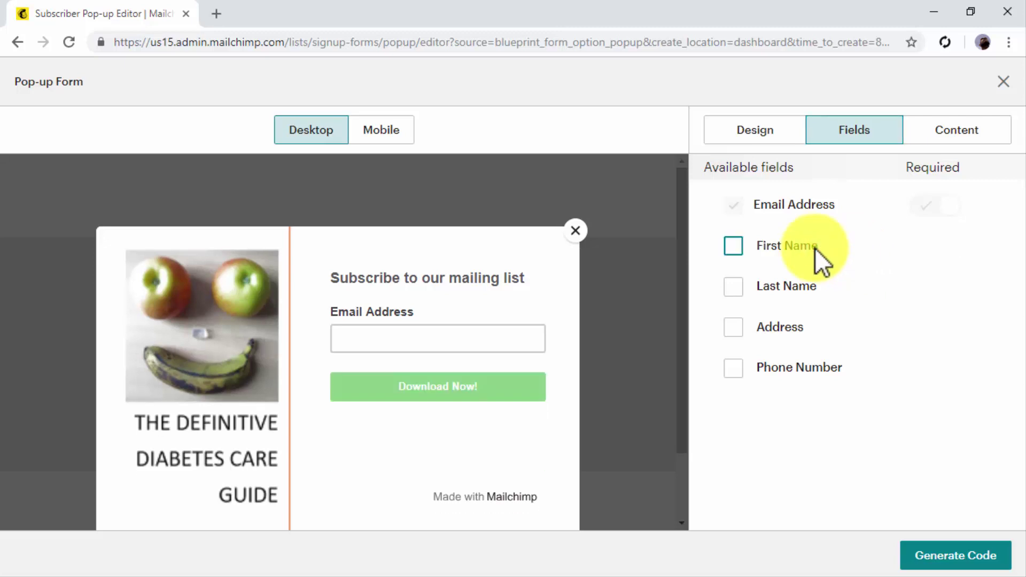
Step: Replace the form's headline with the free guide offer text
{"action": "left_click", "coordinate": [921, 134]}
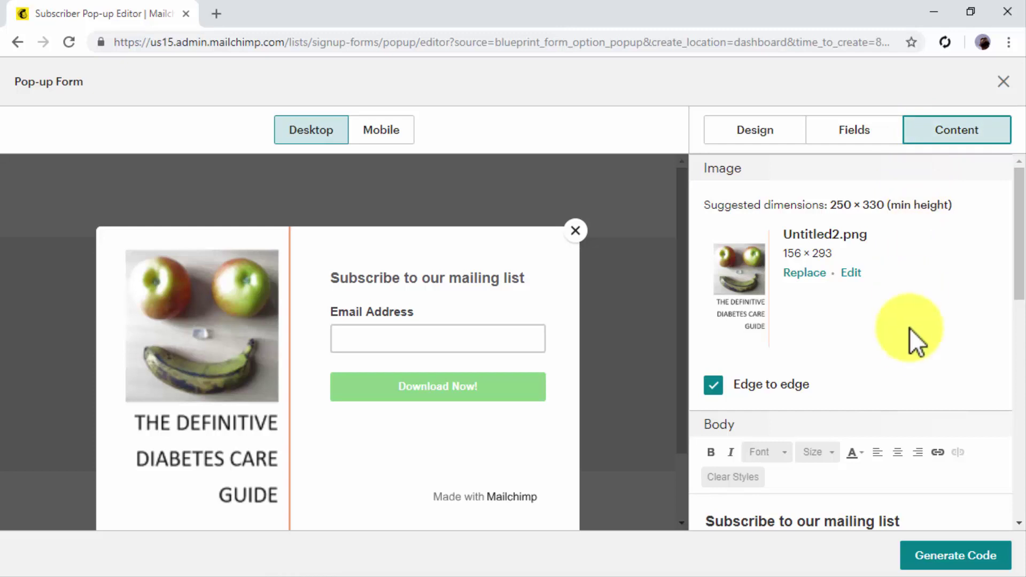
{"action": "scroll", "coordinate": [909, 337], "scroll_direction": "down", "scroll_amount": 3}
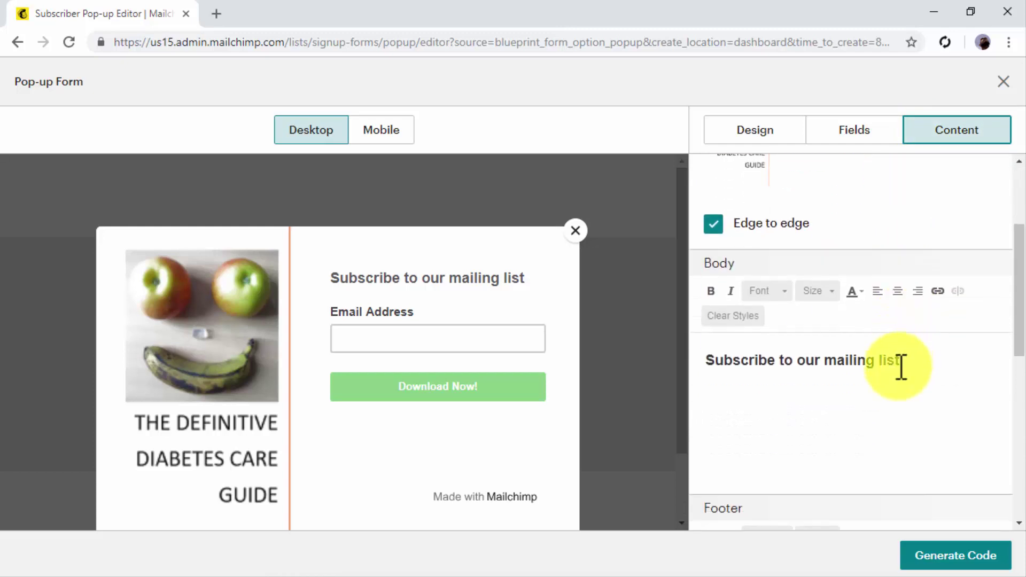
{"action": "triple_click", "coordinate": [901, 362]}
{"action": "type", "text": "Get Our FREE Diabetes Care Mini Guide!"}
Step: Add a footer line promoting the guide
{"action": "scroll", "coordinate": [901, 357], "scroll_direction": "down", "scroll_amount": 2}
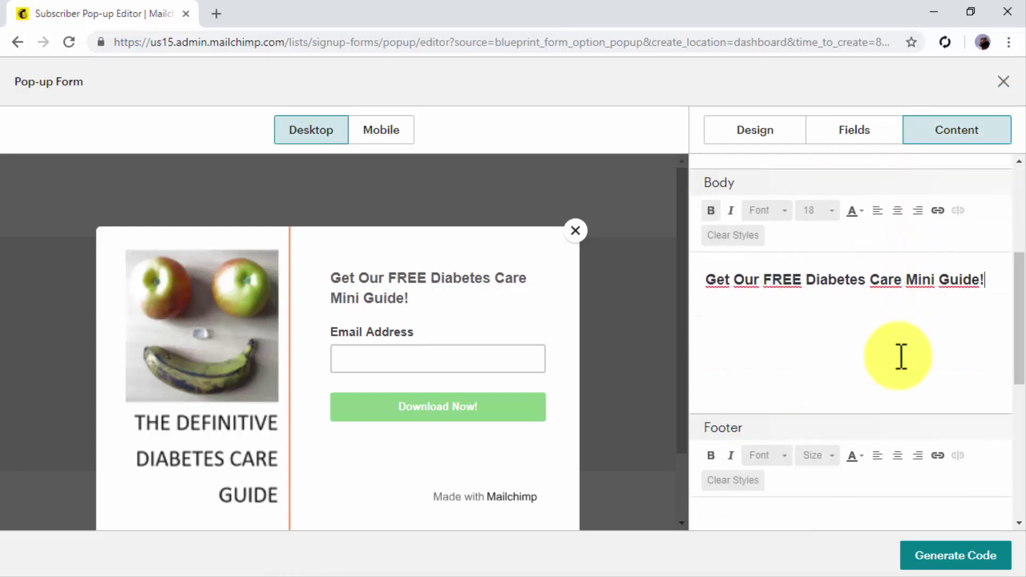
{"action": "scroll", "coordinate": [901, 357], "scroll_direction": "down", "scroll_amount": 3}
{"action": "left_click", "coordinate": [901, 357]}
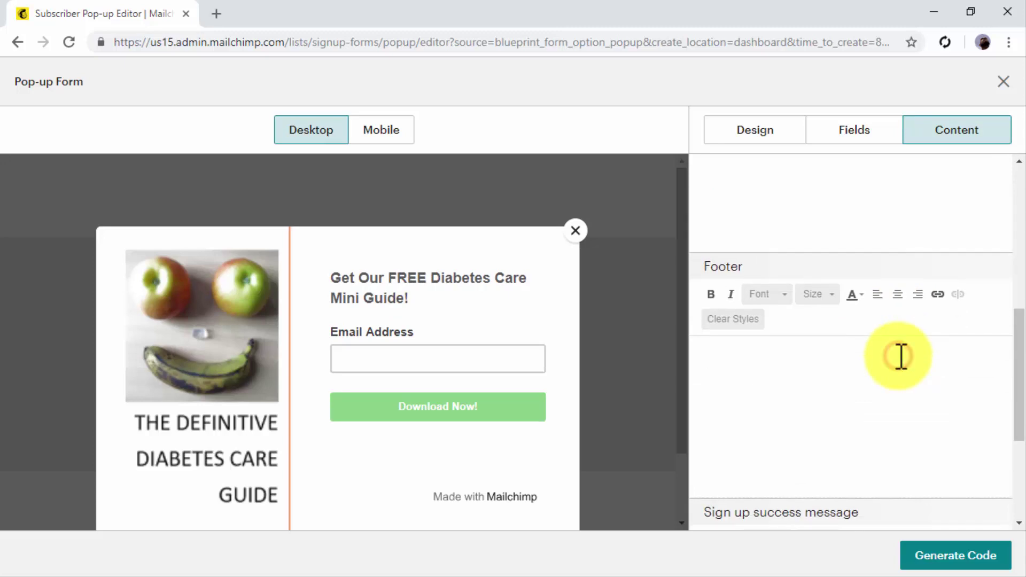
{"action": "type", "text": "Sign Up Now And Get The Best Diabetes Care Resource Of 2019!"}
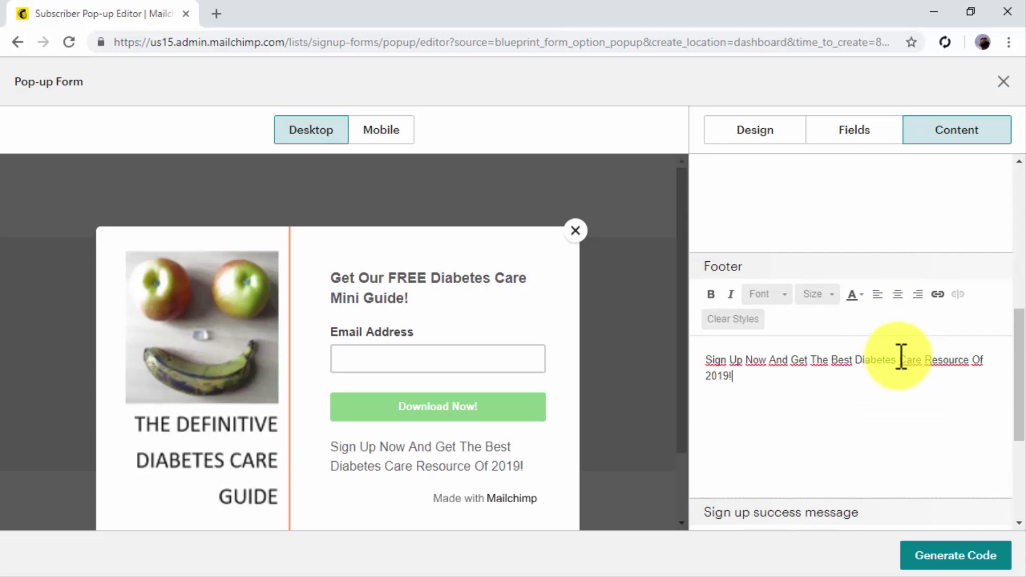
Step: Change the success message to 'You're All Set! Download The Guide Here:' with a new line below
{"action": "scroll", "coordinate": [901, 357], "scroll_direction": "down", "scroll_amount": 4}
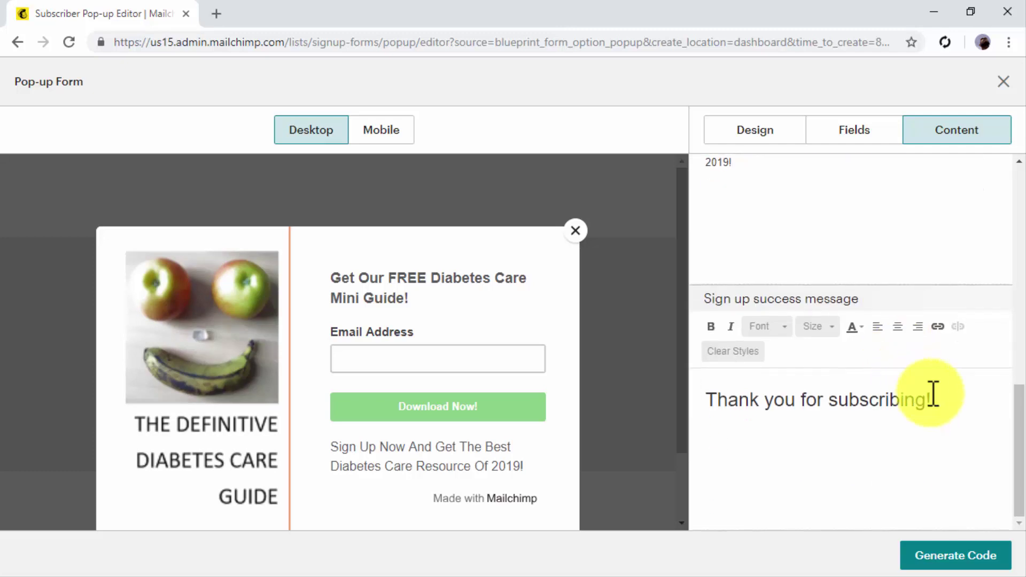
{"action": "left_click", "coordinate": [932, 394]}
{"action": "key", "text": "BackSpace"}
{"action": "key", "text": "BackSpace"}
{"action": "key", "text": "BackSpace"}
{"action": "key", "text": "BackSpace"}
{"action": "key", "text": "BackSpace"}
{"action": "key", "text": "BackSpace"}
{"action": "key", "text": "BackSpace"}
{"action": "key", "text": "BackSpace"}
{"action": "key", "text": "BackSpace"}
{"action": "key", "text": "BackSpace"}
{"action": "key", "text": "BackSpace"}
{"action": "key", "text": "BackSpace"}
{"action": "key", "text": "BackSpace"}
{"action": "key", "text": "BackSpace"}
{"action": "key", "text": "BackSpace"}
{"action": "key", "text": "BackSpace"}
{"action": "key", "text": "BackSpace"}
{"action": "key", "text": "BackSpace"}
{"action": "key", "text": "BackSpace"}
{"action": "key", "text": "BackSpace"}
{"action": "key", "text": "BackSpace"}
{"action": "key", "text": "BackSpace"}
{"action": "key", "text": "BackSpace"}
{"action": "key", "text": "BackSpace"}
{"action": "key", "text": "BackSpace"}
{"action": "key", "text": "BackSpace"}
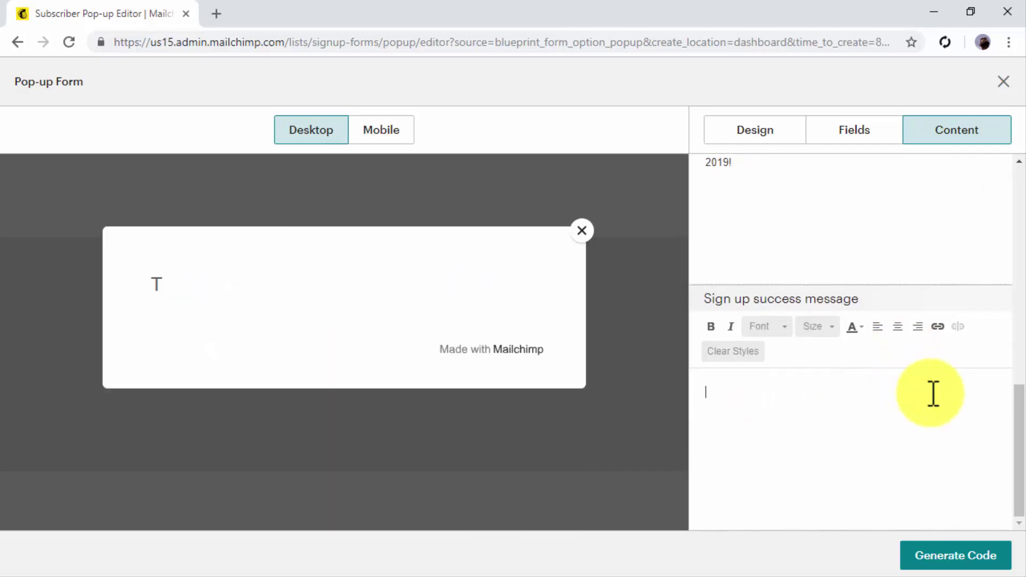
{"action": "type", "text": "You're All Set! Download The Guide Here:"}
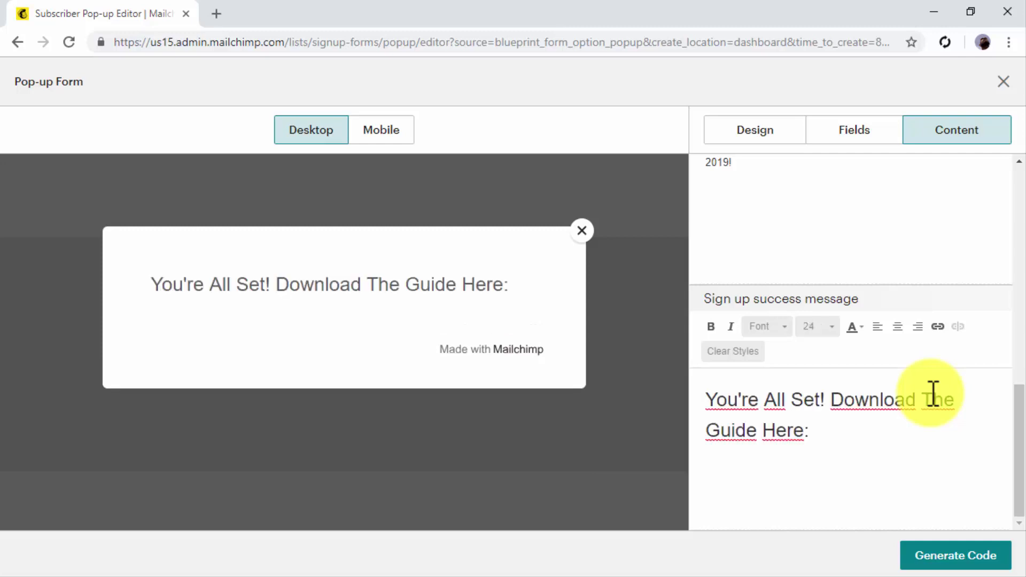
{"action": "key", "text": "Return"}
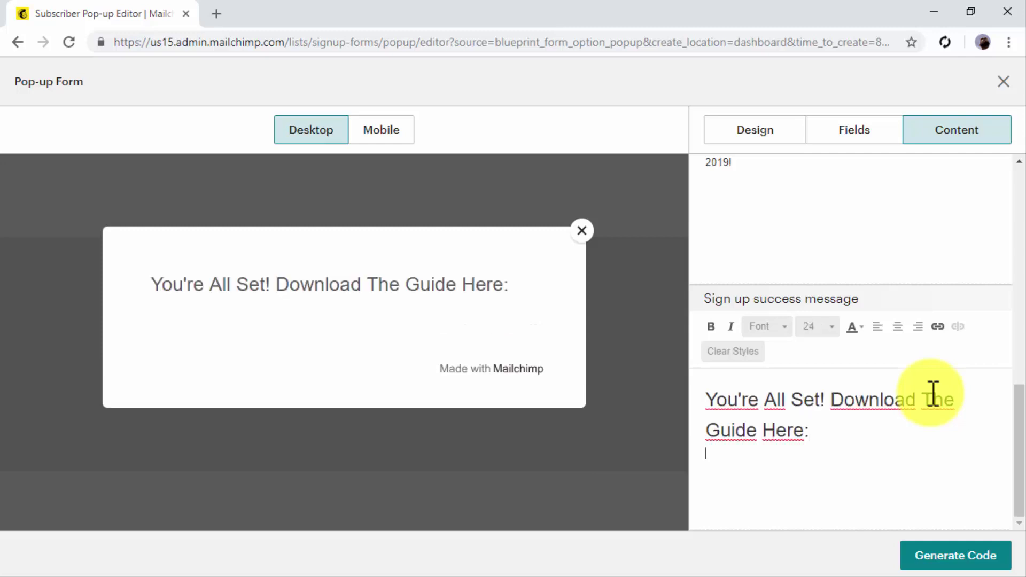
Step: Link the new line under the success message to the uploaded guide file
{"action": "left_click", "coordinate": [939, 327]}
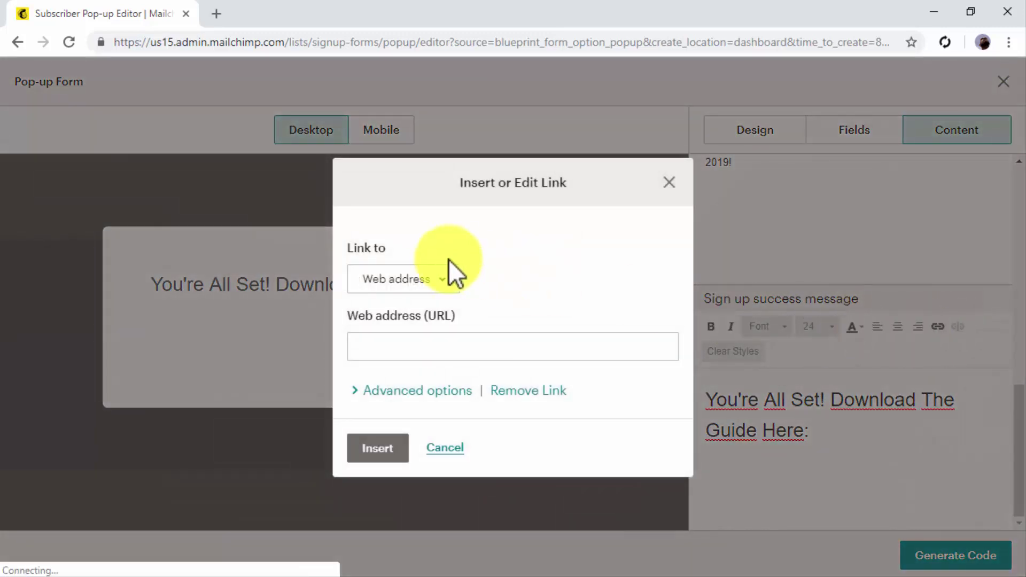
{"action": "left_click", "coordinate": [426, 284]}
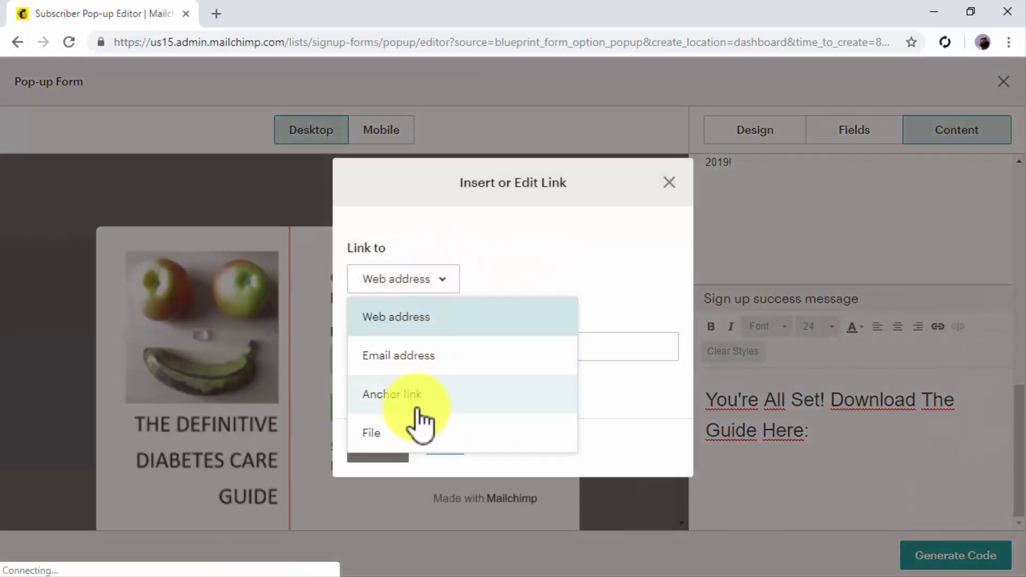
{"action": "left_click", "coordinate": [417, 434]}
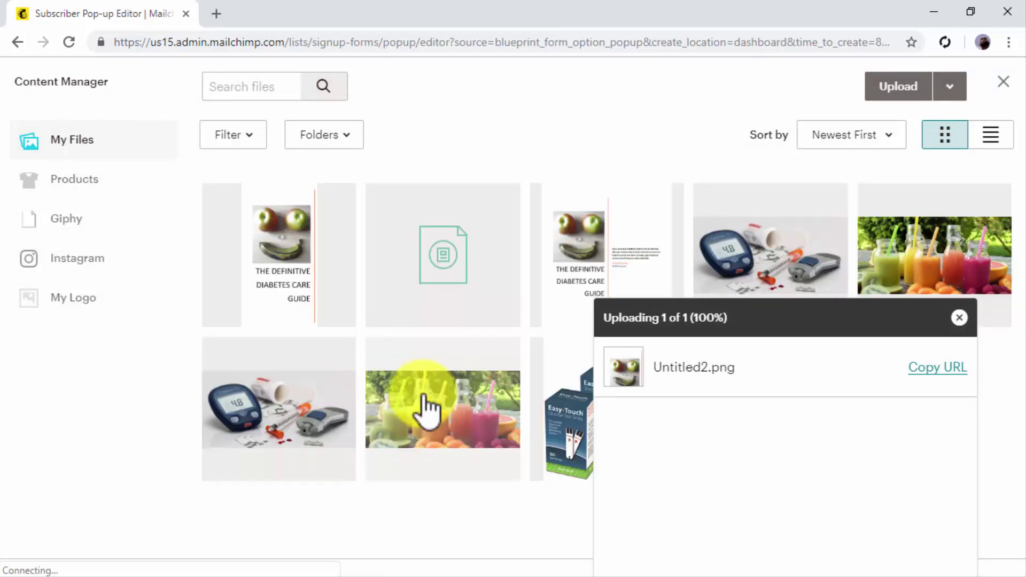
{"action": "left_click", "coordinate": [444, 289]}
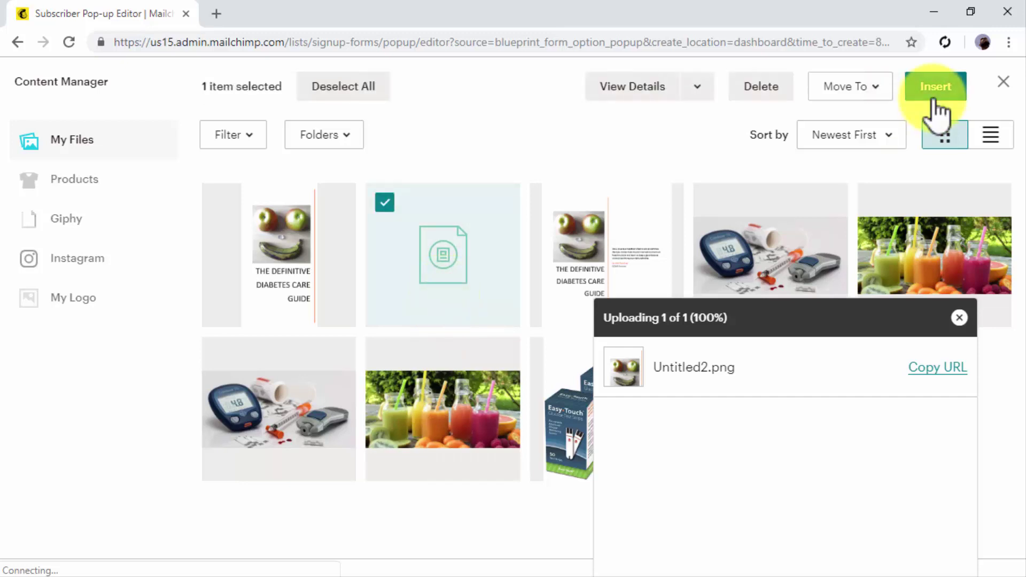
{"action": "left_click", "coordinate": [934, 89]}
{"action": "left_click", "coordinate": [377, 448]}
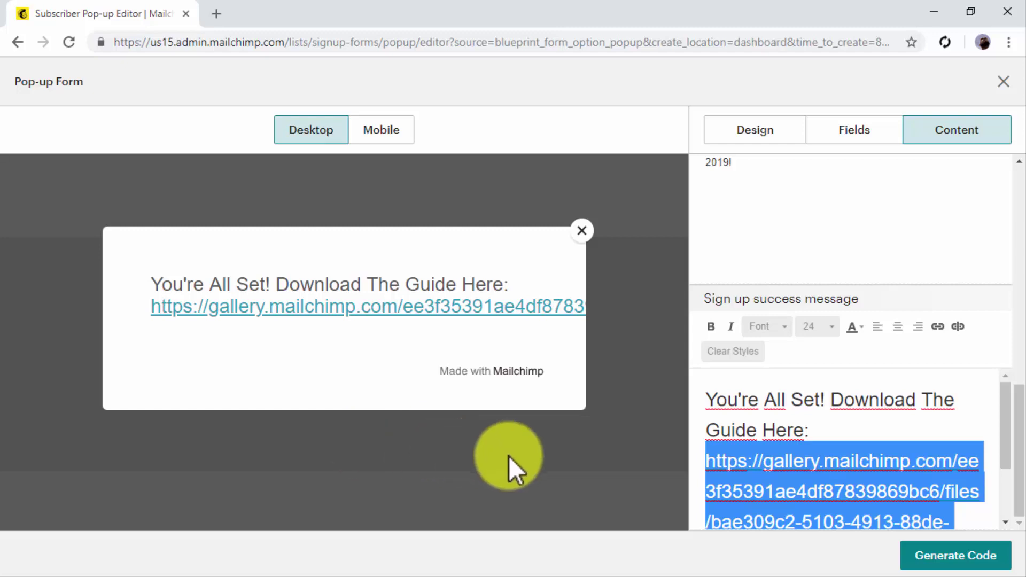
Step: Generate and copy the pop-up's embed script, then publish the form
{"action": "left_click", "coordinate": [915, 541]}
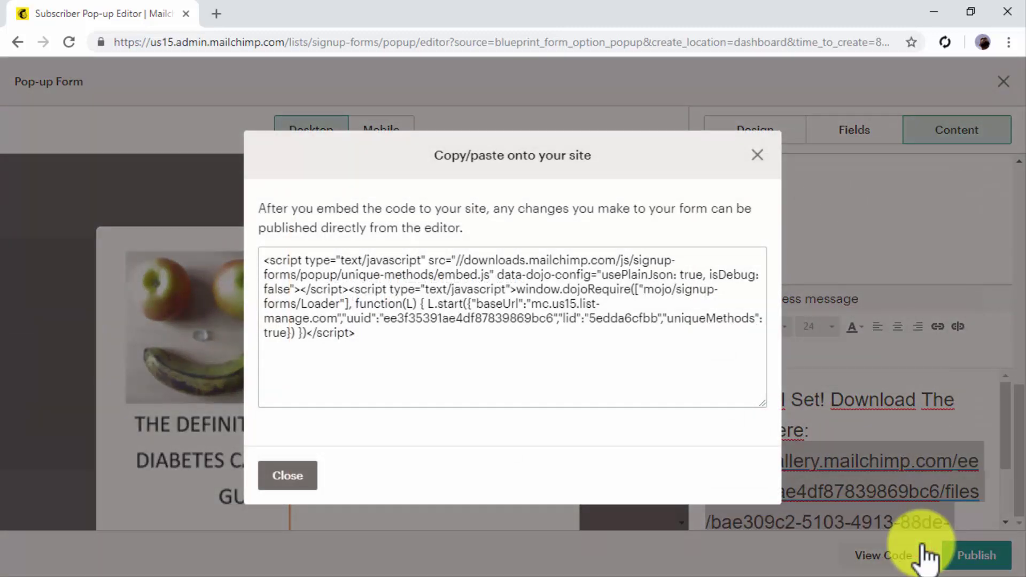
{"action": "left_click_drag", "start_coordinate": [497, 343], "coordinate": [271, 253]}
{"action": "right_click", "coordinate": [271, 252]}
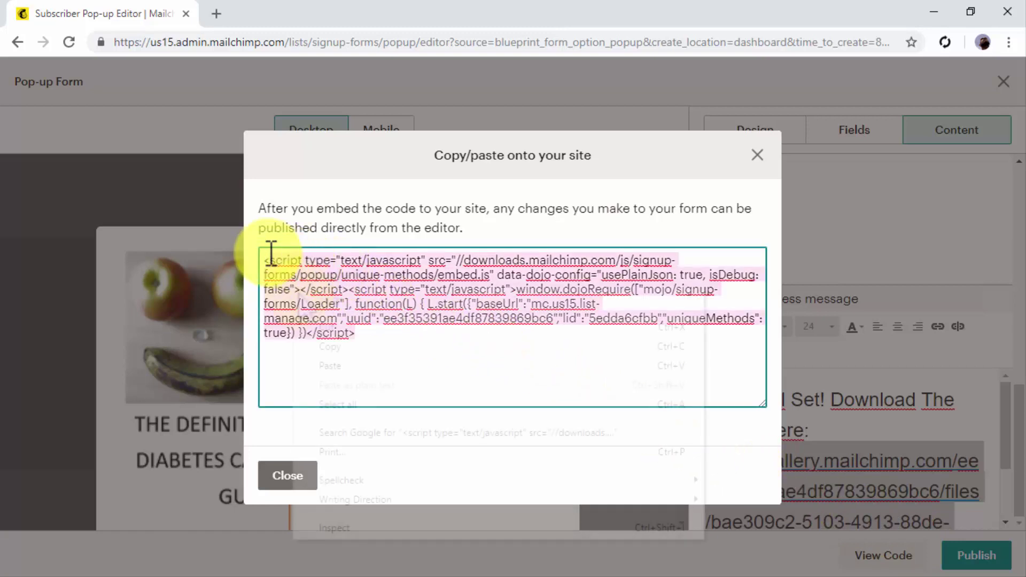
{"action": "left_click", "coordinate": [341, 344]}
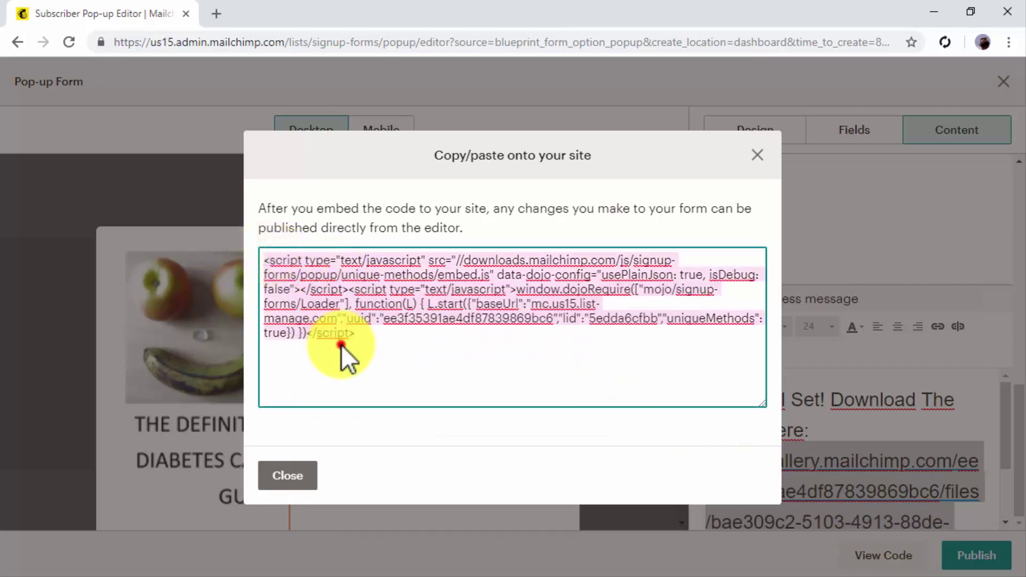
{"action": "left_click", "coordinate": [291, 475]}
{"action": "left_click", "coordinate": [973, 558]}
{"action": "left_click", "coordinate": [310, 377]}
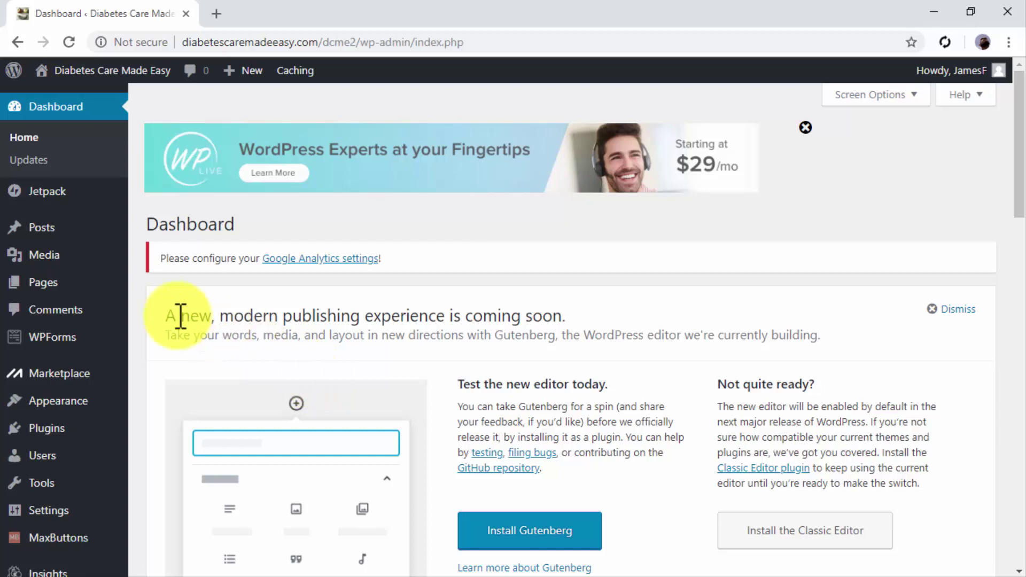
Step: Go to the WordPress All Pages list and scroll to the Home — Front Page row
{"action": "mouse_move", "coordinate": [76, 286]}
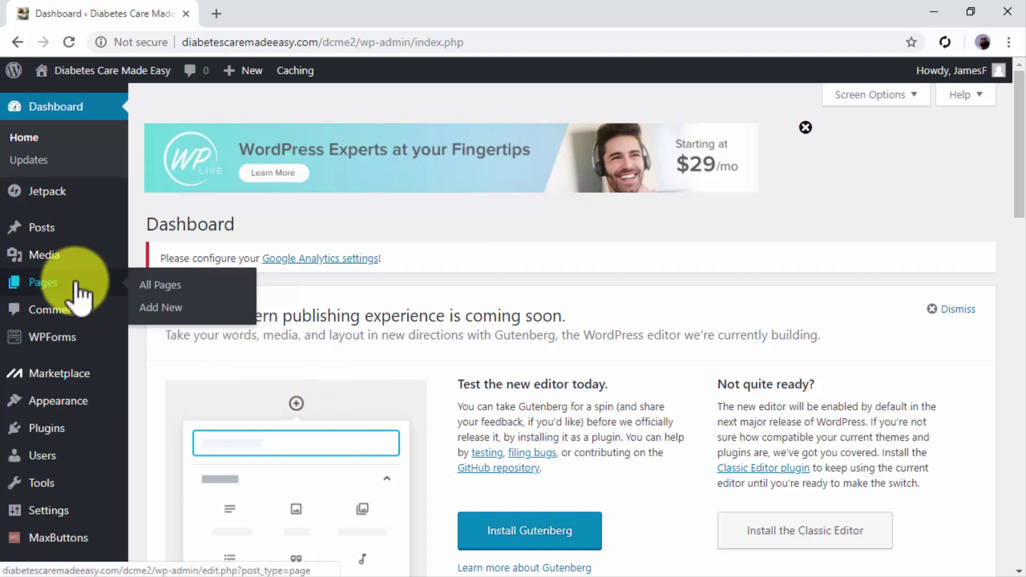
{"action": "left_click", "coordinate": [160, 289]}
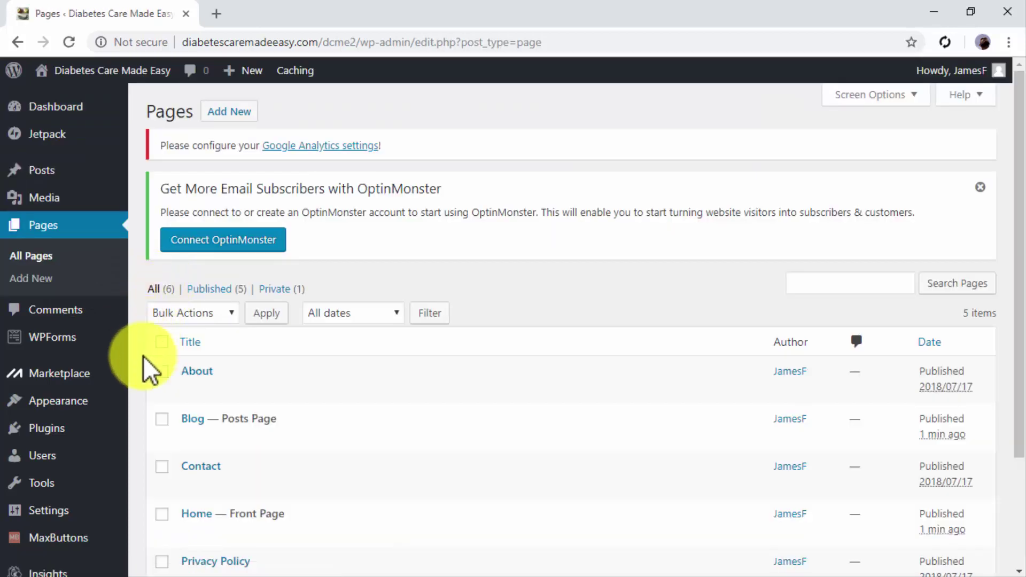
{"action": "scroll", "coordinate": [143, 357], "scroll_direction": "down", "scroll_amount": 1}
{"action": "scroll", "coordinate": [143, 356], "scroll_direction": "down", "scroll_amount": 1}
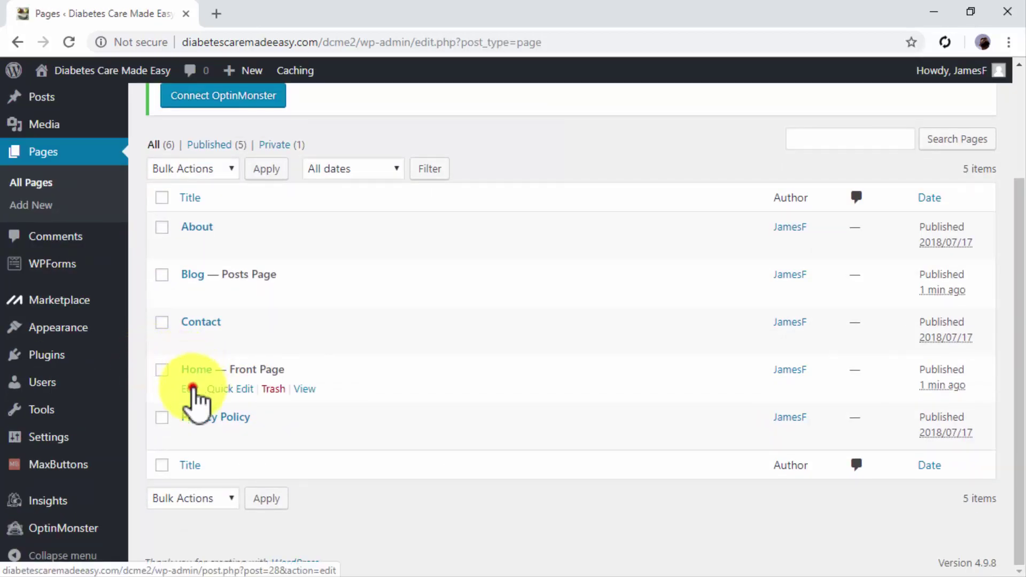
Step: In the Home page's Text editor, paste the Mailchimp pop-up script between code tags and update
{"action": "left_click", "coordinate": [190, 388]}
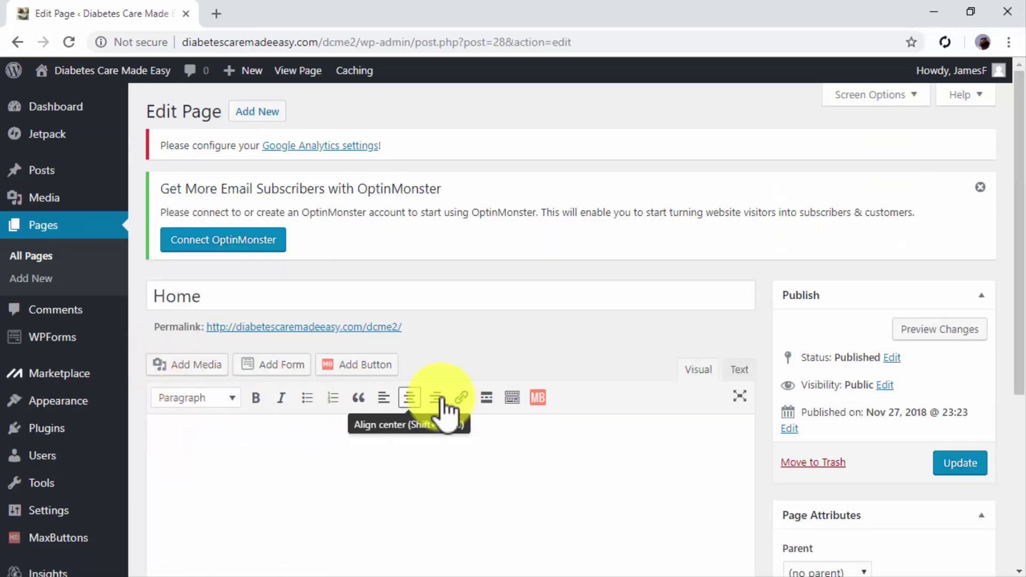
{"action": "left_click", "coordinate": [734, 374]}
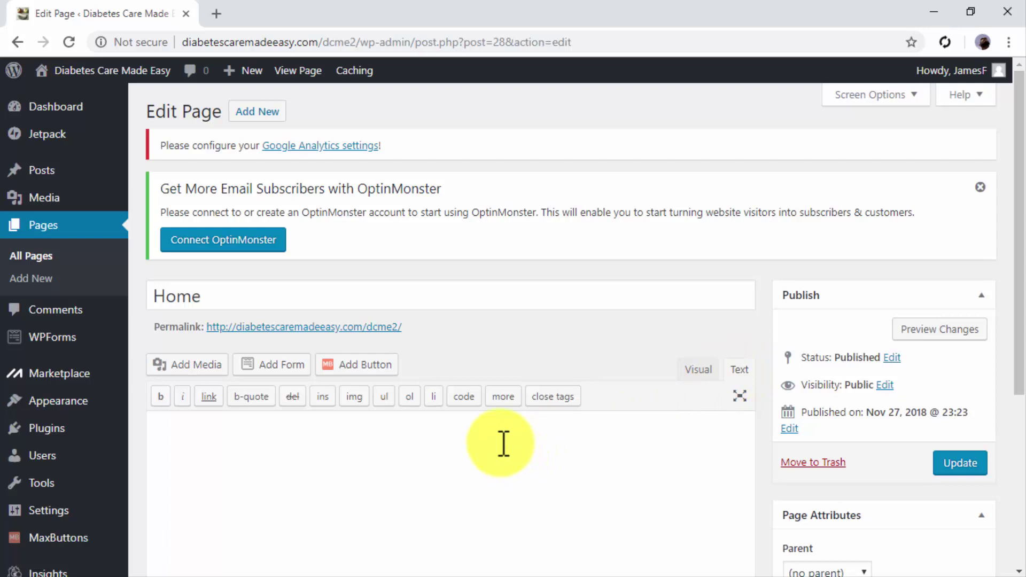
{"action": "left_click", "coordinate": [464, 406]}
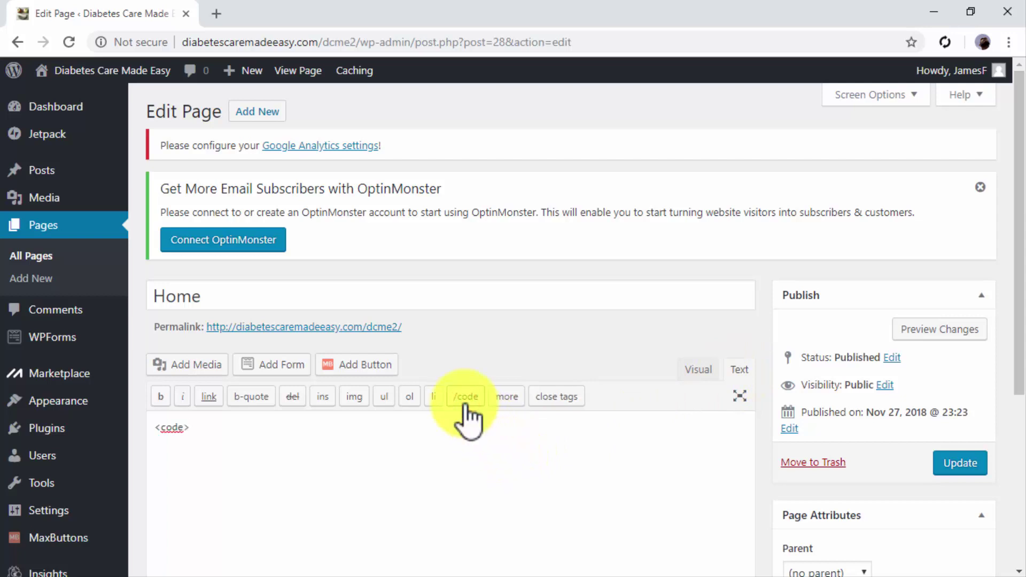
{"action": "key", "text": "ctrl+v"}
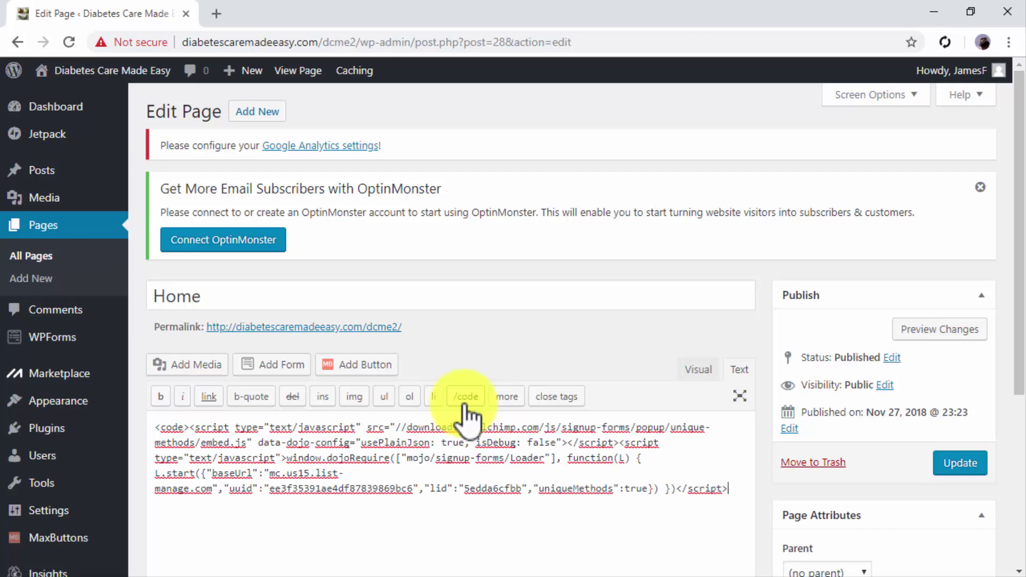
{"action": "left_click", "coordinate": [465, 406]}
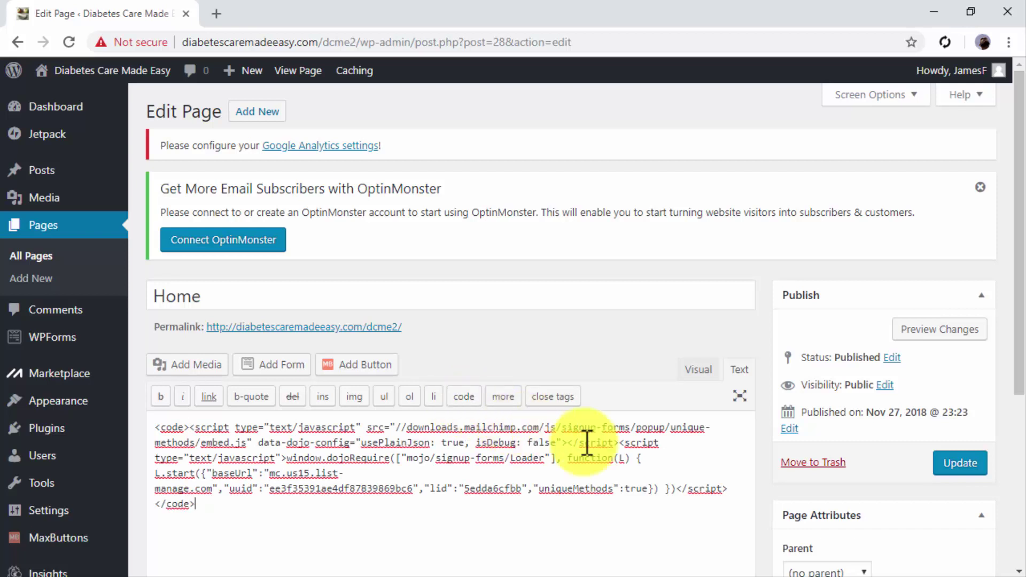
{"action": "left_click", "coordinate": [956, 464]}
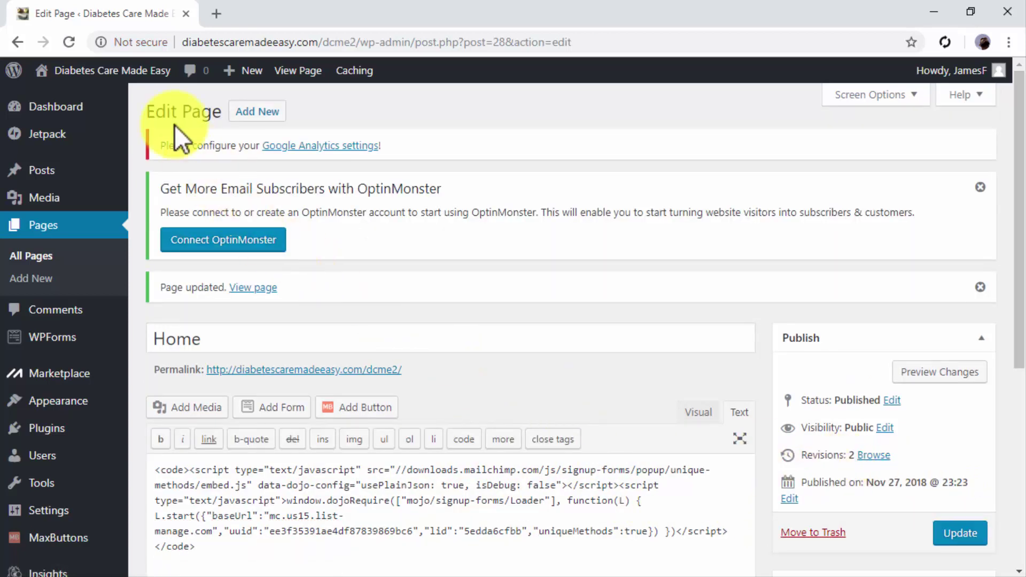
Step: Open the live Diabetes Care Made Easy homepage in a new tab to check the pop-up
{"action": "mouse_move", "coordinate": [137, 75]}
{"action": "middle_click", "coordinate": [131, 107]}
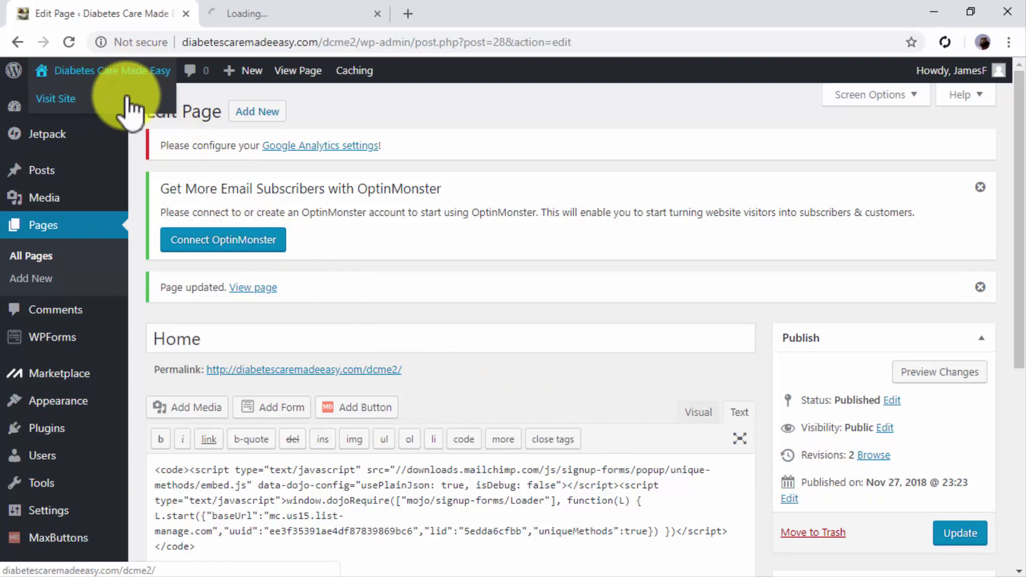
{"action": "left_click", "coordinate": [265, 14]}
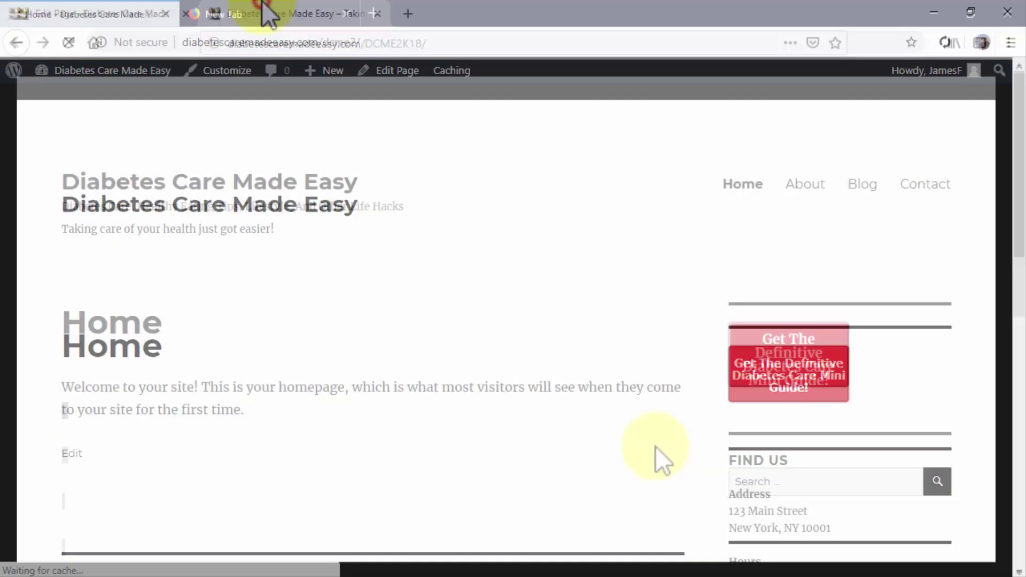